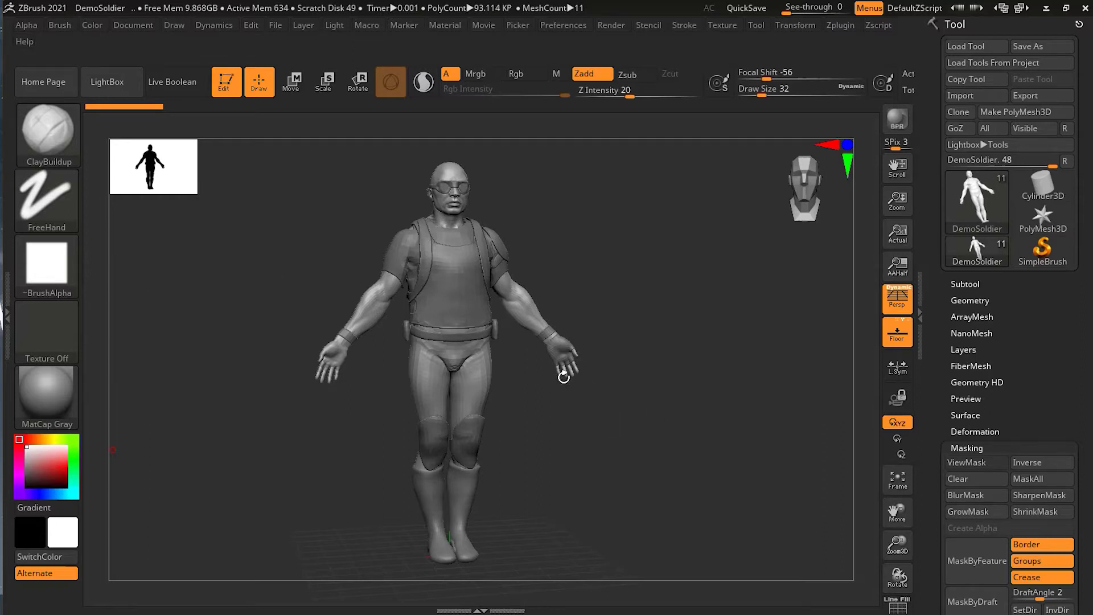
Step: Show polyframe on the soldier, zoom onto his upper body, then bring up LightBox
{"action": "key", "text": "shift+f"}
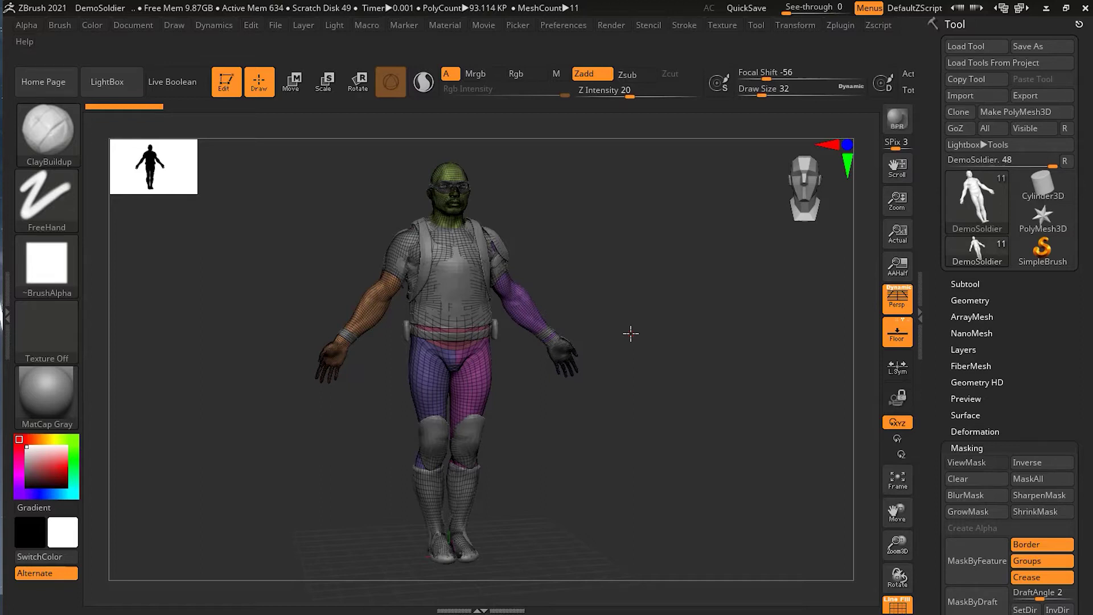
{"action": "scroll", "coordinate": [596, 276], "scroll_direction": "up", "scroll_amount": 5}
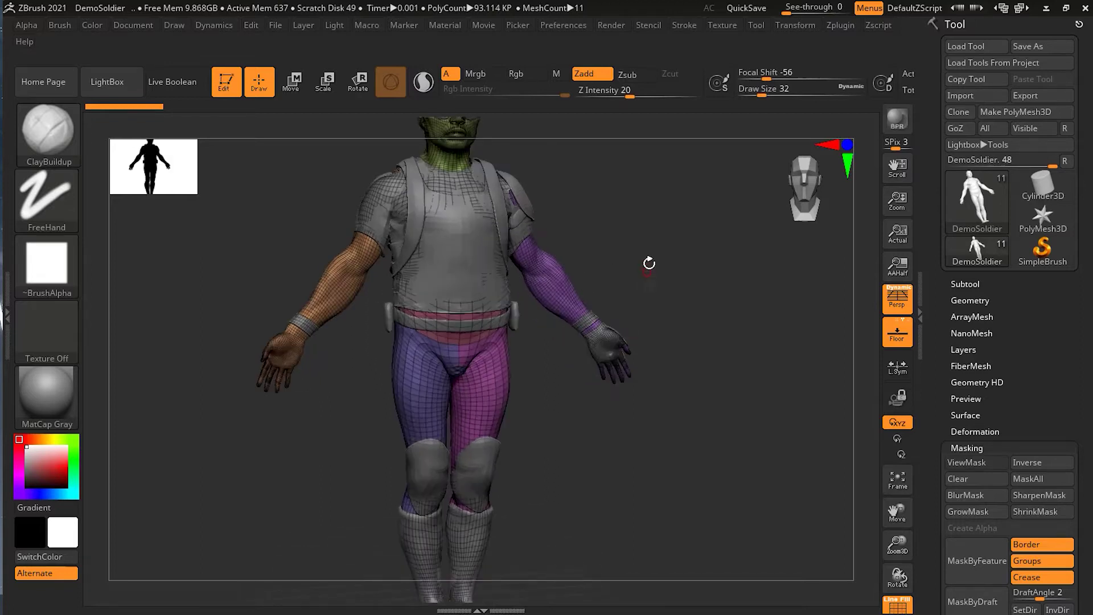
{"action": "left_click_drag", "start_coordinate": [667, 336], "coordinate": [715, 335]}
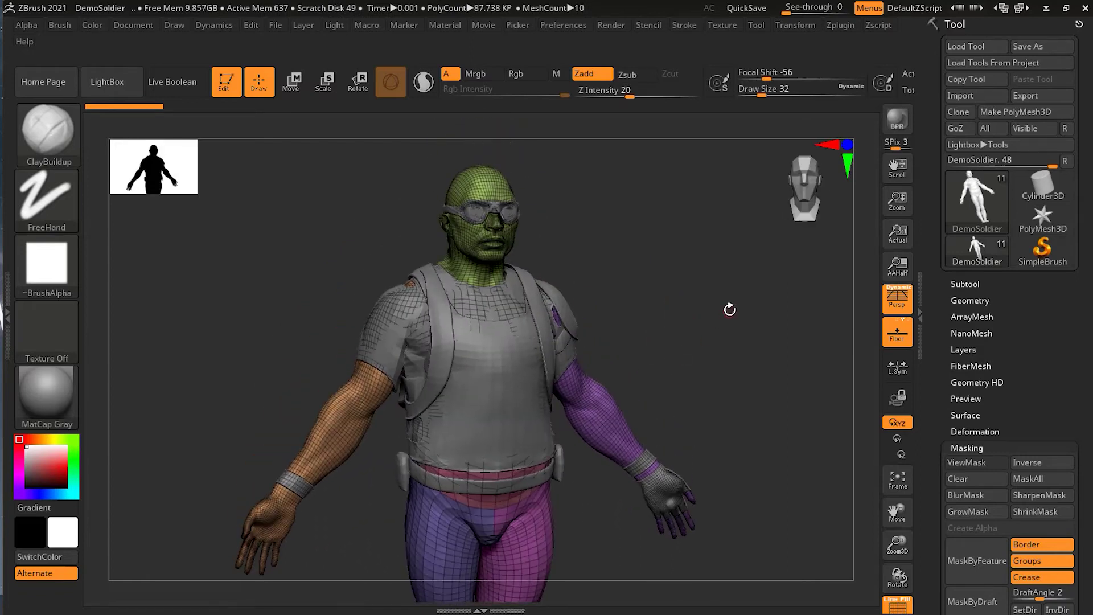
{"action": "left_click", "coordinate": [135, 80]}
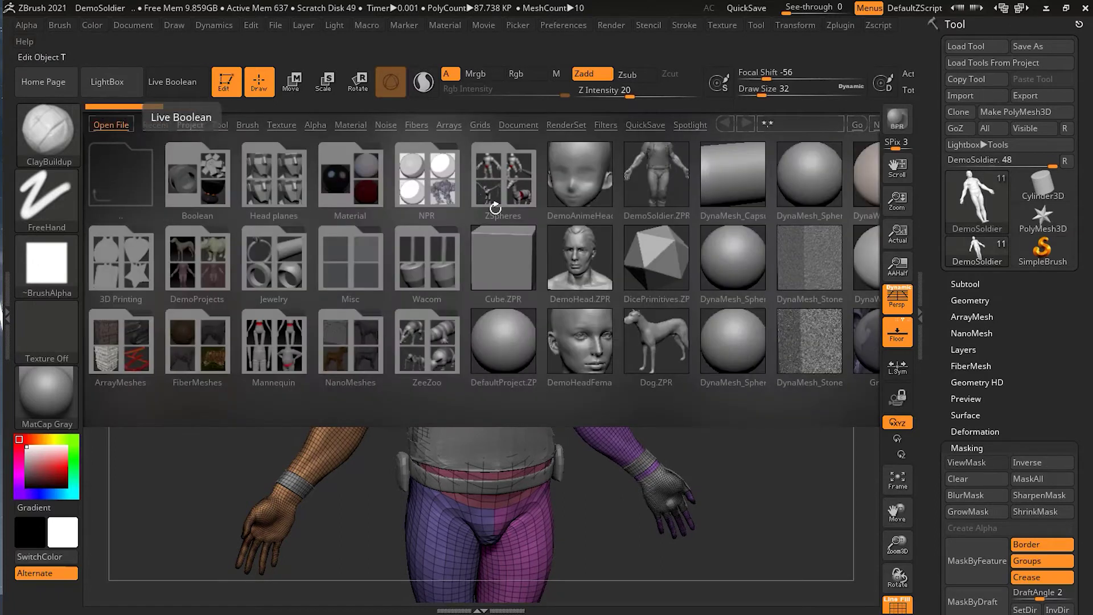
Step: Load Dog.ZPR without saving the soldier, then snap the dog to an exact side view
{"action": "double_click", "coordinate": [656, 339]}
{"action": "left_click", "coordinate": [594, 348]}
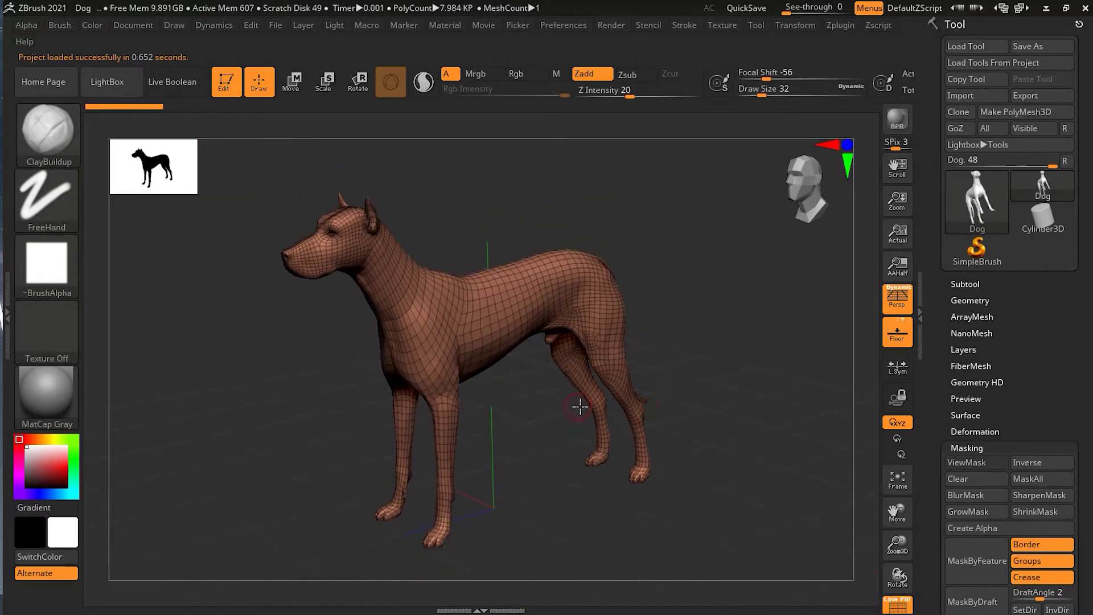
{"action": "left_click_drag", "start_coordinate": [579, 402], "coordinate": [586, 434]}
{"action": "left_click_drag", "start_coordinate": [675, 384], "coordinate": [706, 392], "text": "alt"}
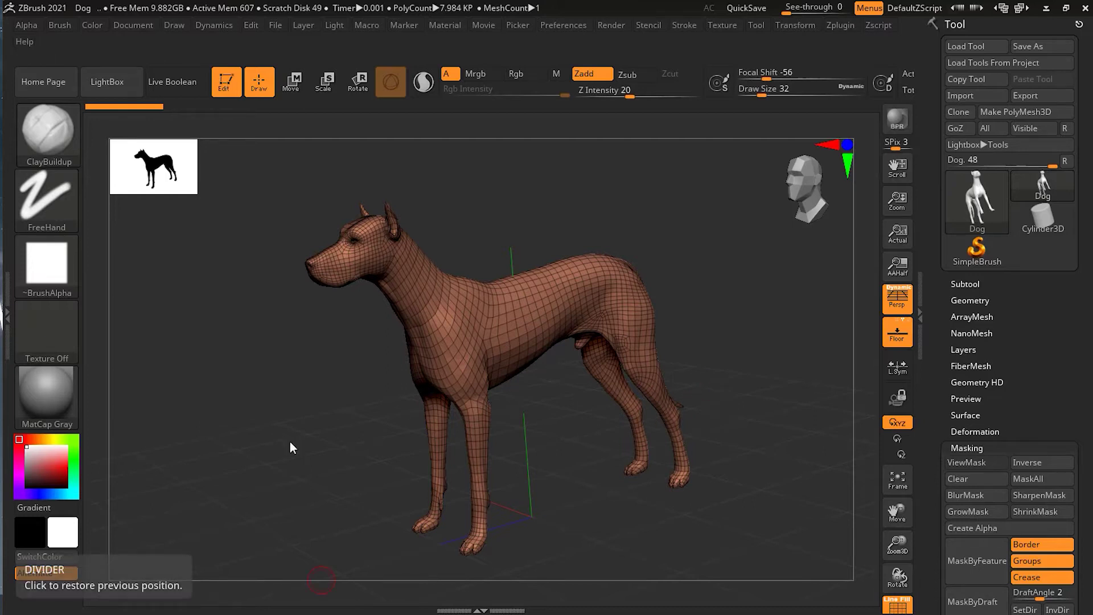
{"action": "left_click_drag", "start_coordinate": [693, 330], "coordinate": [794, 393], "text": "shift"}
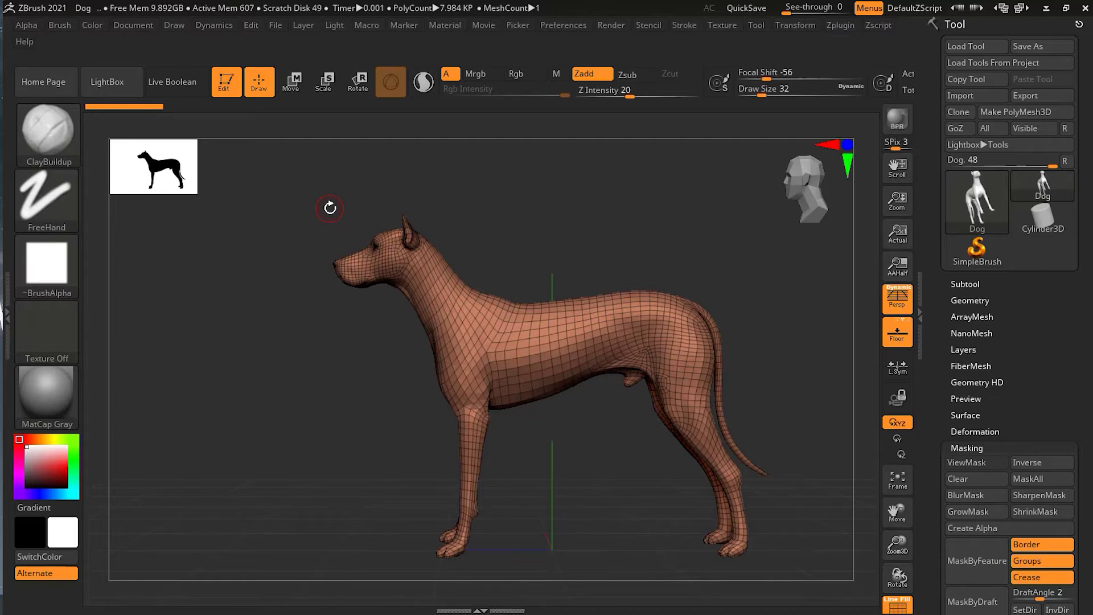
Step: Pick the SelectLasso brush from the Brush picker while holding Ctrl+Shift
{"action": "key", "text": "ctrl+shift"}
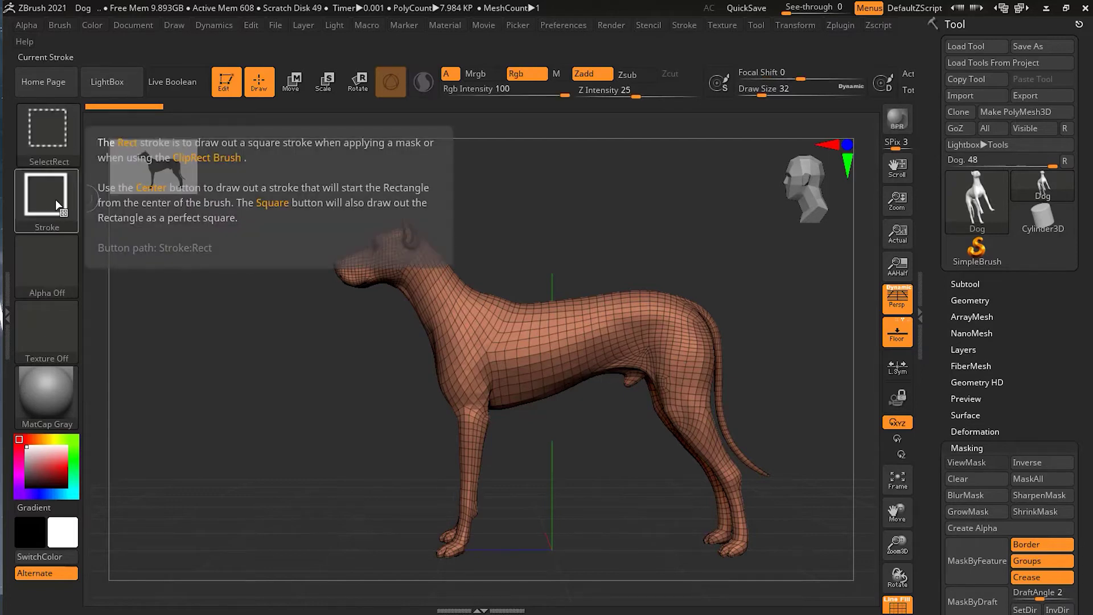
{"action": "mouse_move", "coordinate": [50, 152]}
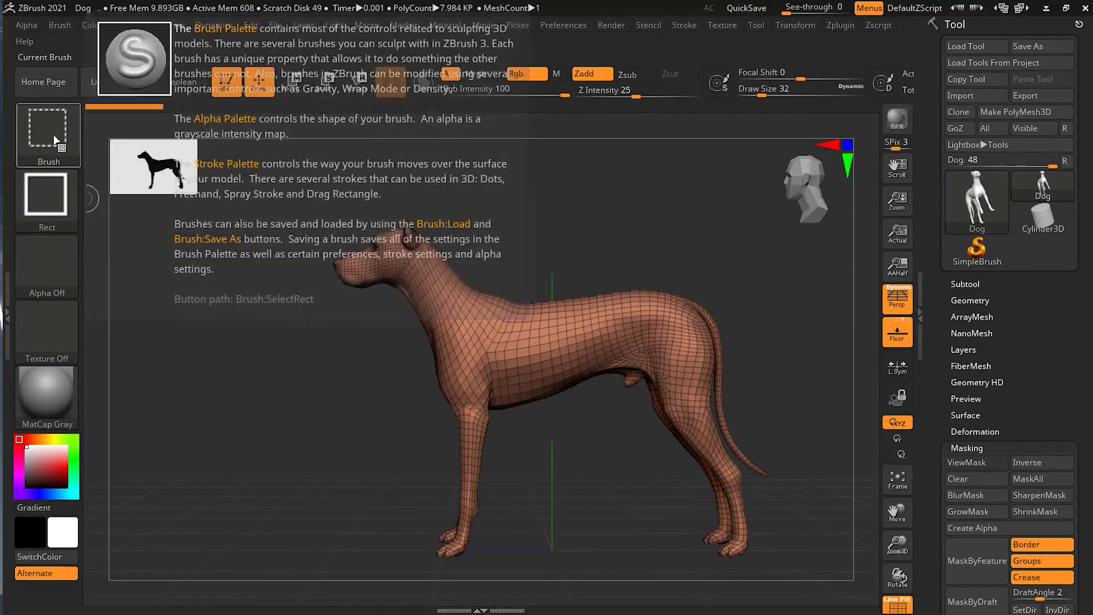
{"action": "left_click", "coordinate": [56, 140]}
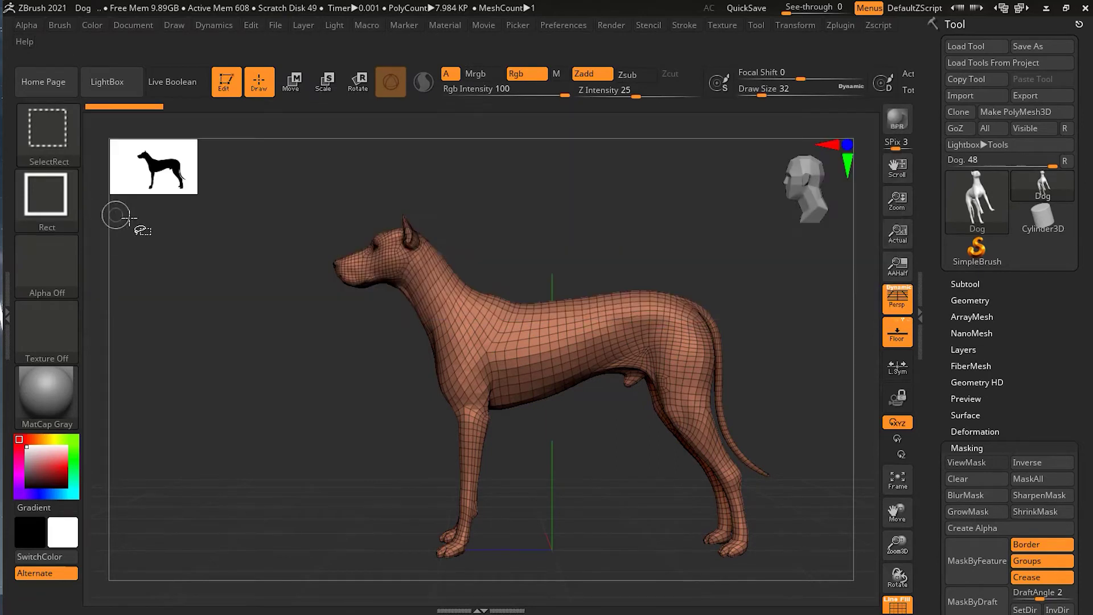
{"action": "left_click", "coordinate": [56, 125]}
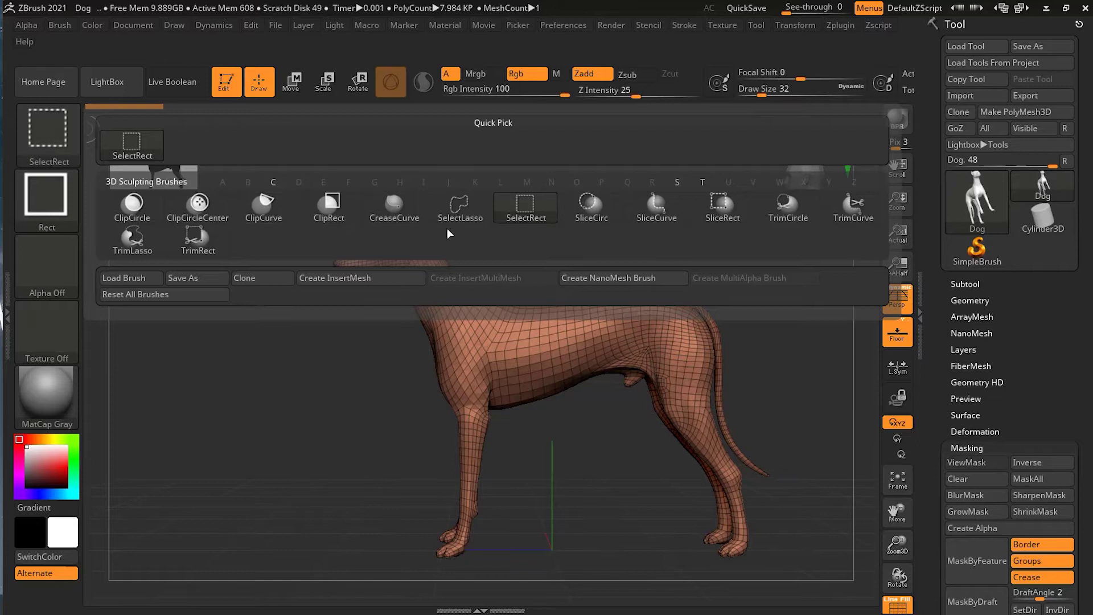
{"action": "mouse_move", "coordinate": [467, 217]}
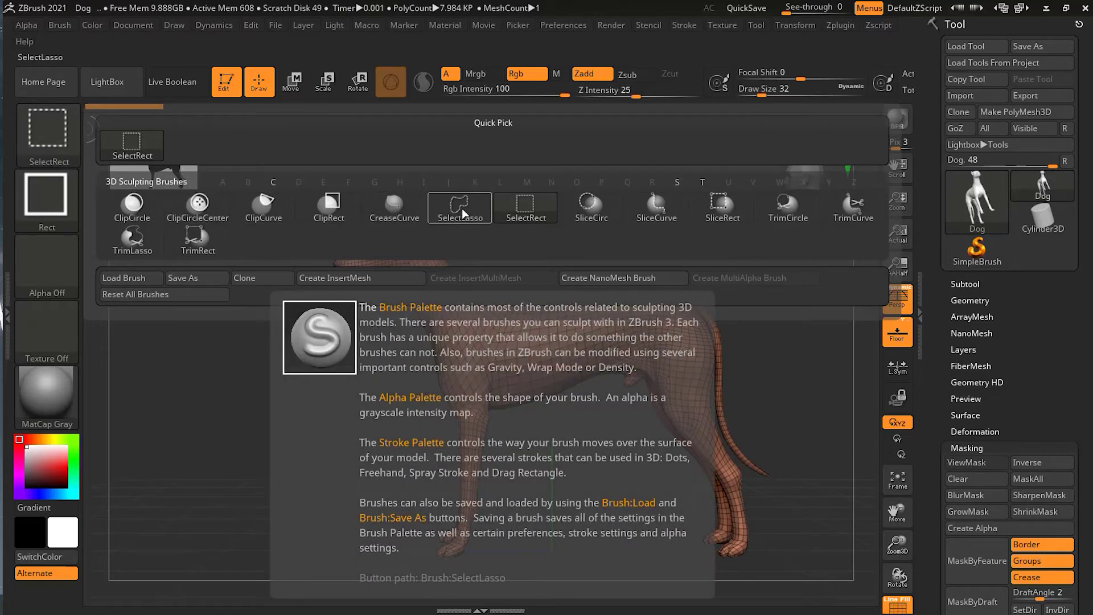
{"action": "left_click", "coordinate": [462, 210]}
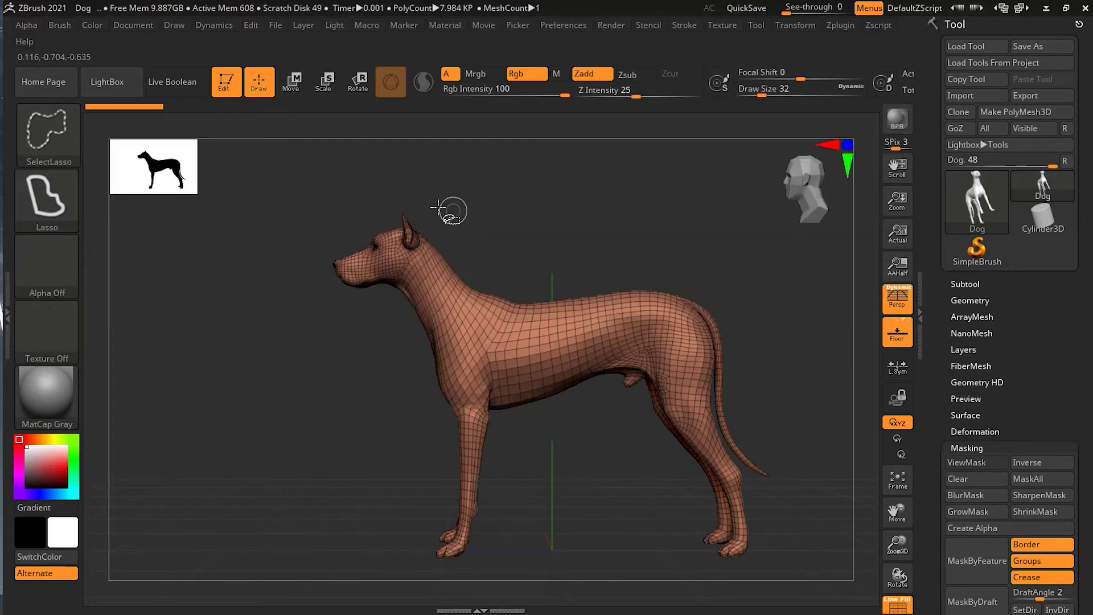
Step: Lasso-hide everything except the dog's head and make the visible head a polygroup with Ctrl+W
{"action": "mouse_move", "coordinate": [347, 196]}
{"action": "left_mouse_down", "text": "ctrl+shift"}
{"action": "mouse_move", "coordinate": [303, 246]}
{"action": "mouse_move", "coordinate": [301, 285]}
{"action": "mouse_move", "coordinate": [332, 312]}
{"action": "mouse_move", "coordinate": [368, 318]}
{"action": "mouse_move", "coordinate": [401, 305]}
{"action": "mouse_move", "coordinate": [435, 267]}
{"action": "mouse_move", "coordinate": [453, 224]}
{"action": "mouse_move", "coordinate": [430, 178]}
{"action": "left_mouse_up", "text": "ctrl+shift"}
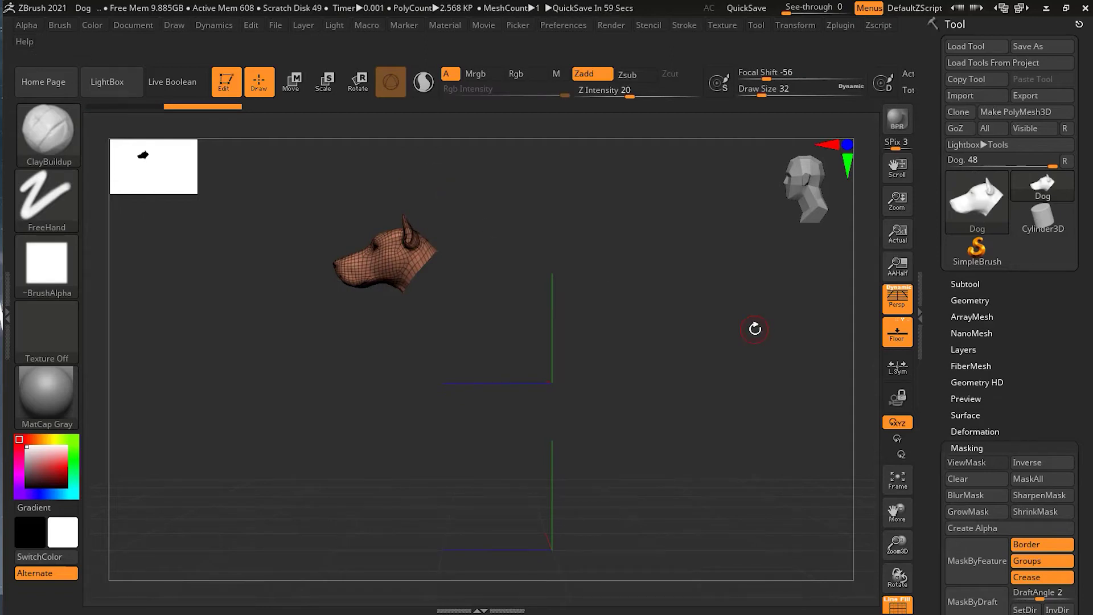
{"action": "left_click_drag", "start_coordinate": [428, 348], "coordinate": [595, 322]}
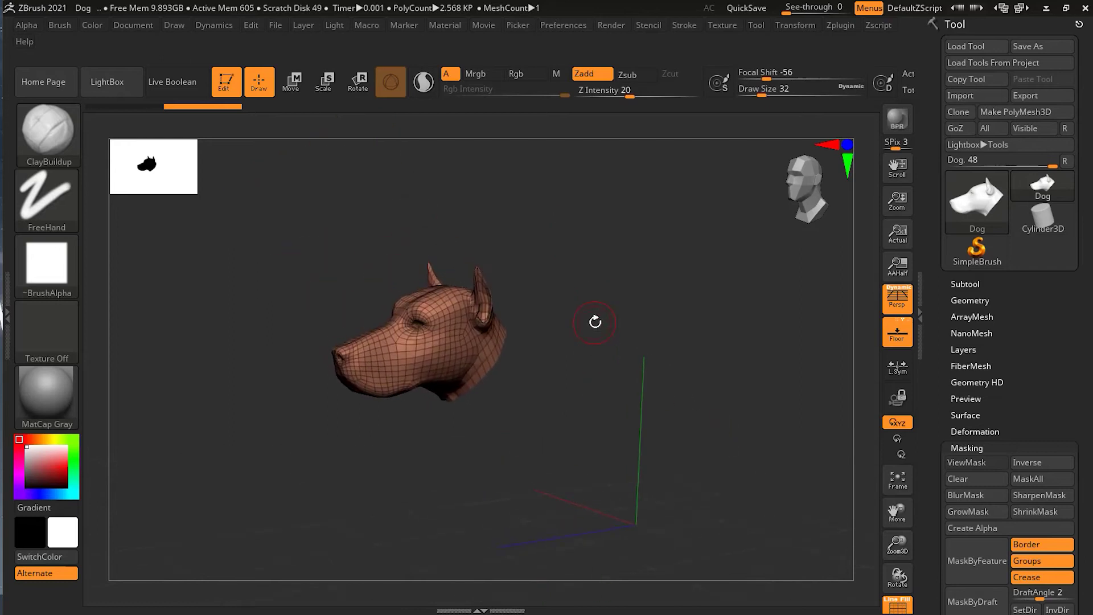
{"action": "key", "text": "ctrl"}
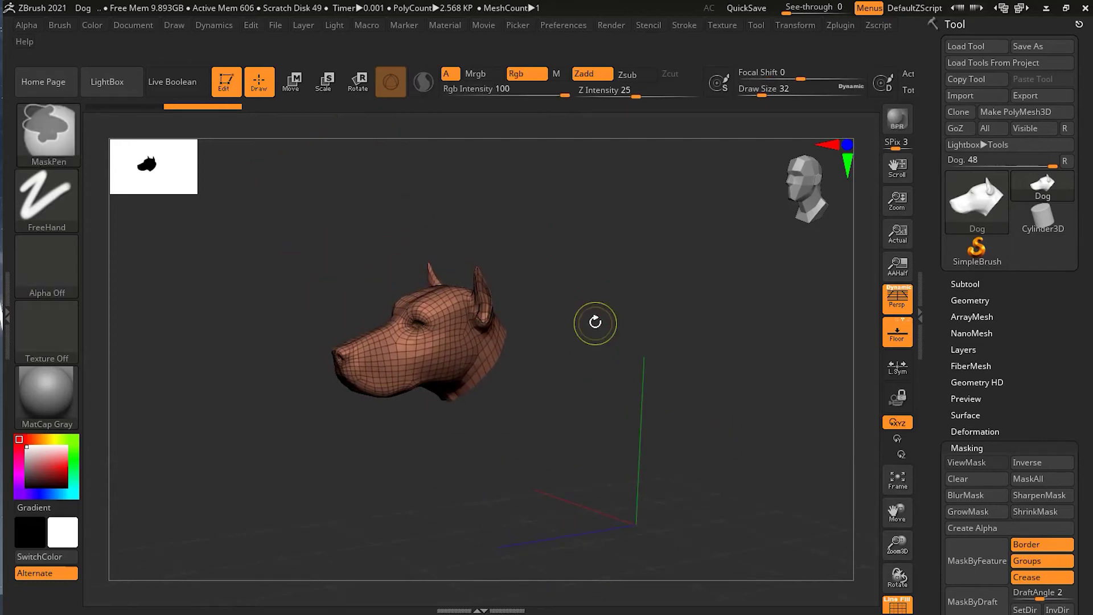
{"action": "key", "text": "ctrl+w"}
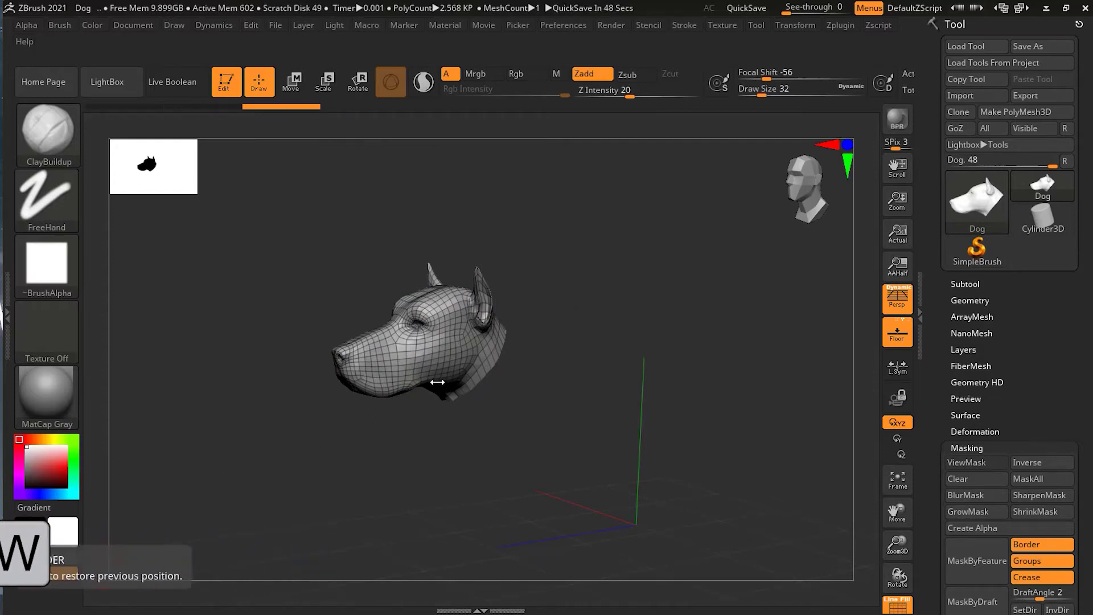
{"action": "left_click_drag", "start_coordinate": [393, 444], "coordinate": [519, 437]}
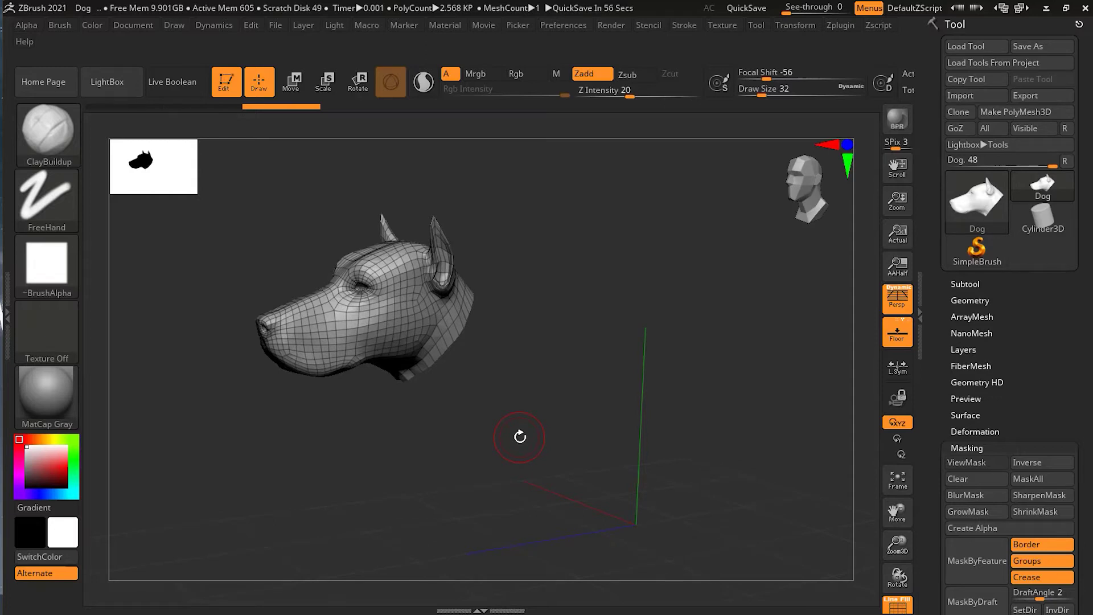
Step: Unhide the whole dog with Ctrl+Shift on empty canvas and view head and body together
{"action": "key", "text": "ctrl+shift"}
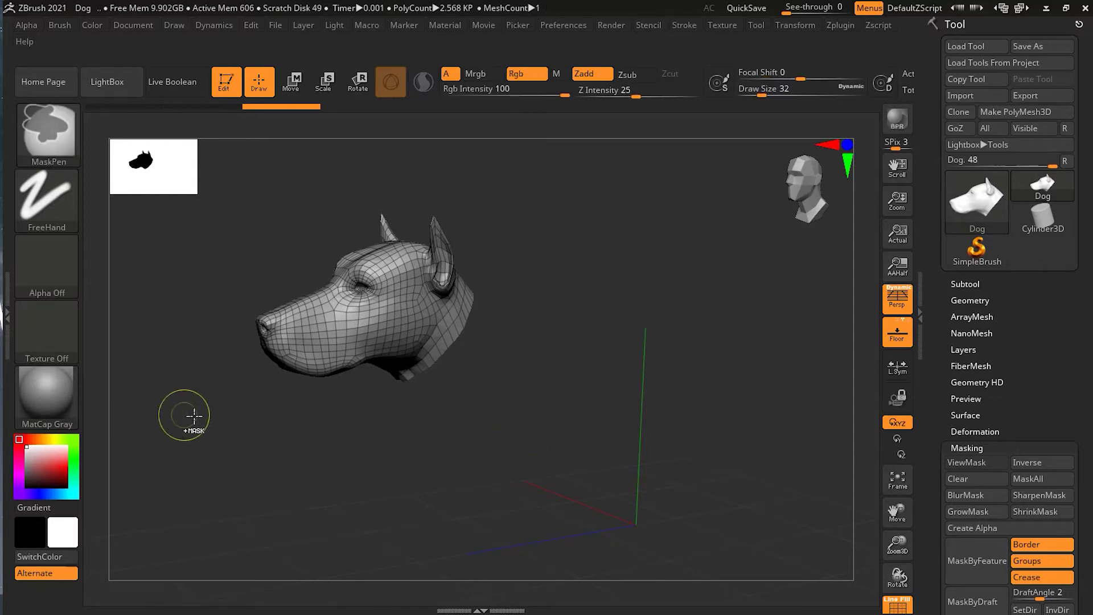
{"action": "mouse_move", "coordinate": [159, 263]}
{"action": "left_mouse_down", "text": "ctrl+shift"}
{"action": "mouse_move", "coordinate": [185, 330]}
{"action": "mouse_move", "coordinate": [183, 362]}
{"action": "left_mouse_up", "text": "ctrl+shift"}
{"action": "left_click", "coordinate": [176, 288], "text": "ctrl+shift"}
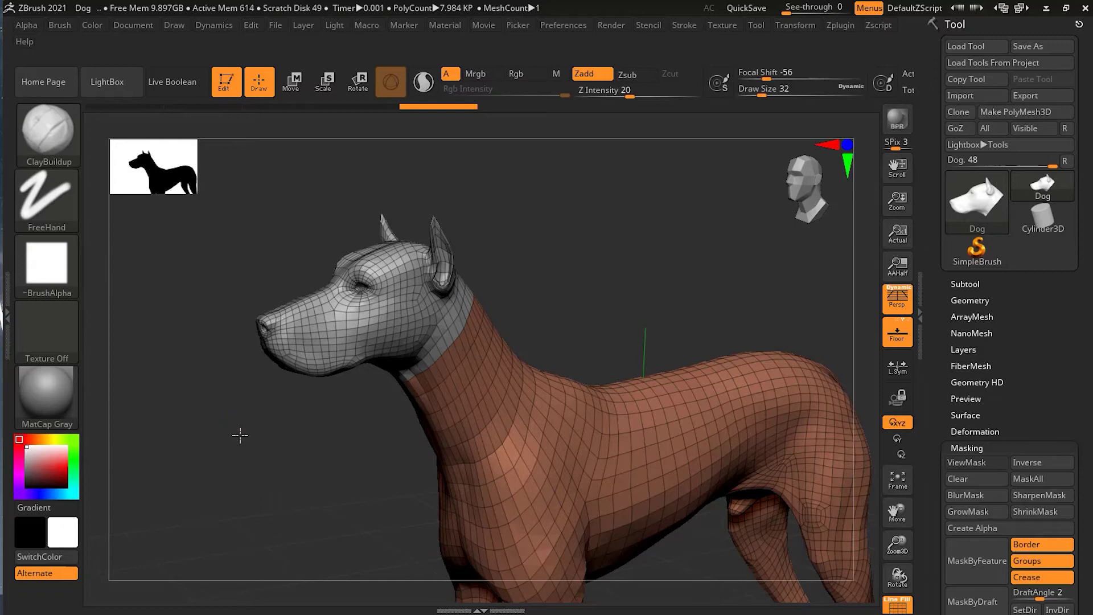
{"action": "mouse_move", "coordinate": [239, 435]}
{"action": "left_mouse_down"}
{"action": "mouse_move", "coordinate": [271, 449]}
{"action": "mouse_move", "coordinate": [237, 450]}
{"action": "mouse_move", "coordinate": [286, 464]}
{"action": "mouse_move", "coordinate": [305, 429]}
{"action": "mouse_move", "coordinate": [298, 442]}
{"action": "mouse_move", "coordinate": [312, 443]}
{"action": "mouse_move", "coordinate": [346, 415]}
{"action": "left_mouse_up"}
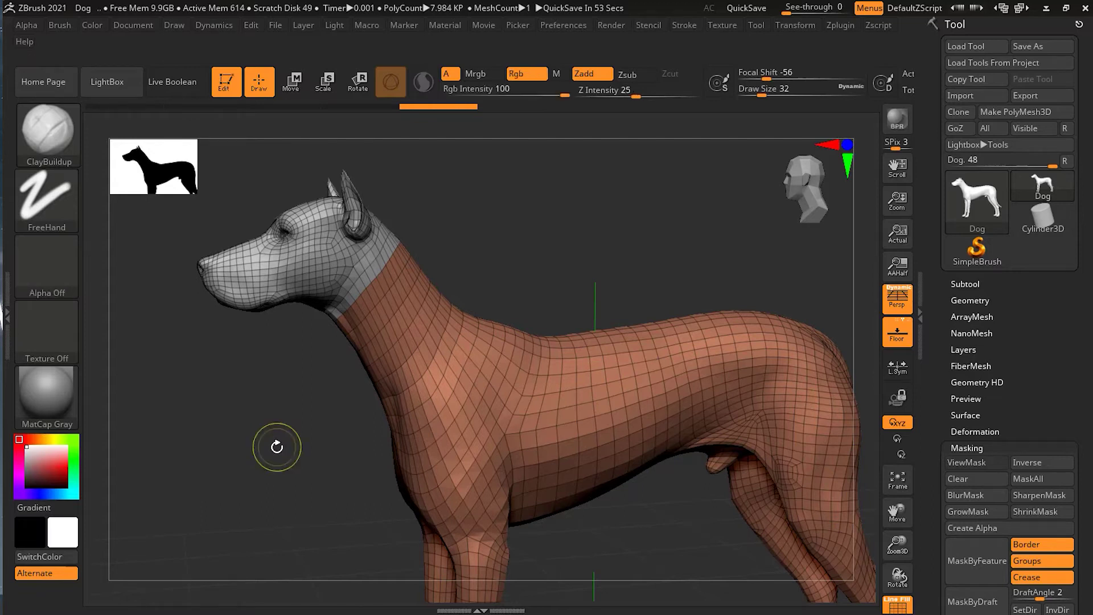
Step: Undo the head group so the dog is one colour, and clear any existing mask
{"action": "left_click", "coordinate": [277, 447], "text": "ctrl+shift"}
{"action": "left_click", "coordinate": [277, 448], "text": "ctrl+shift"}
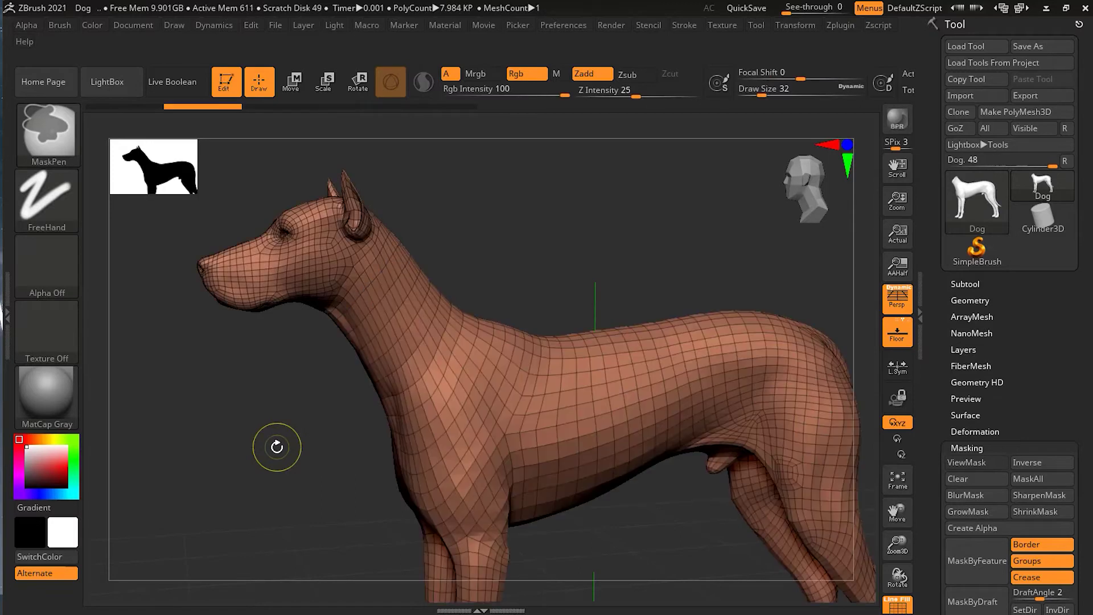
{"action": "mouse_move", "coordinate": [276, 447]}
{"action": "left_mouse_down"}
{"action": "mouse_move", "coordinate": [286, 456]}
{"action": "mouse_move", "coordinate": [270, 497]}
{"action": "mouse_move", "coordinate": [325, 446]}
{"action": "mouse_move", "coordinate": [298, 442]}
{"action": "mouse_move", "coordinate": [303, 319]}
{"action": "left_mouse_up"}
{"action": "key", "text": "ctrl"}
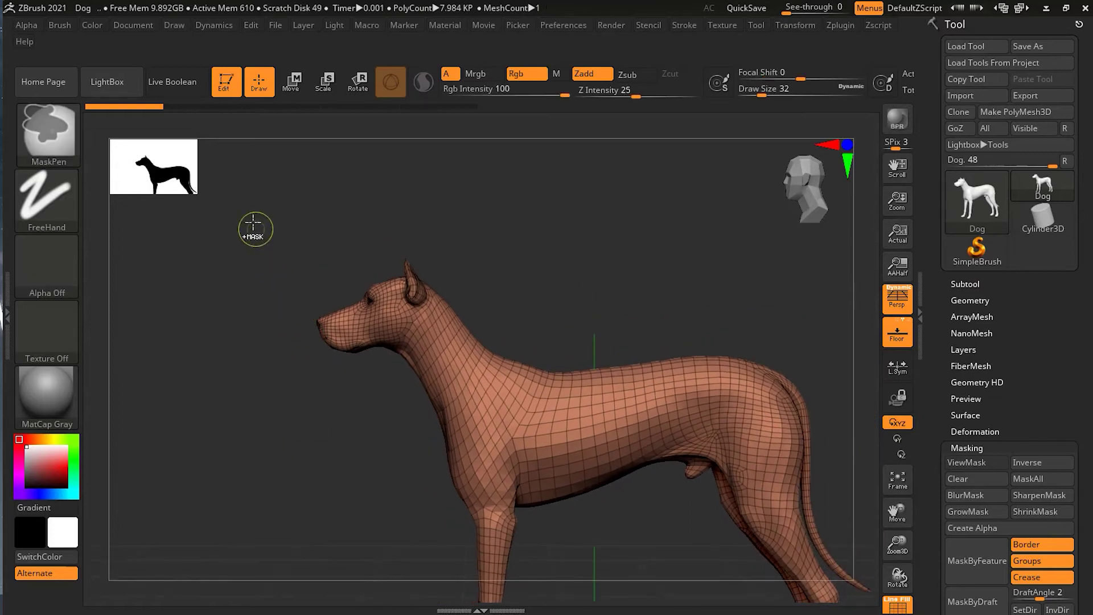
{"action": "left_click_drag", "start_coordinate": [253, 221], "coordinate": [315, 292], "text": "ctrl"}
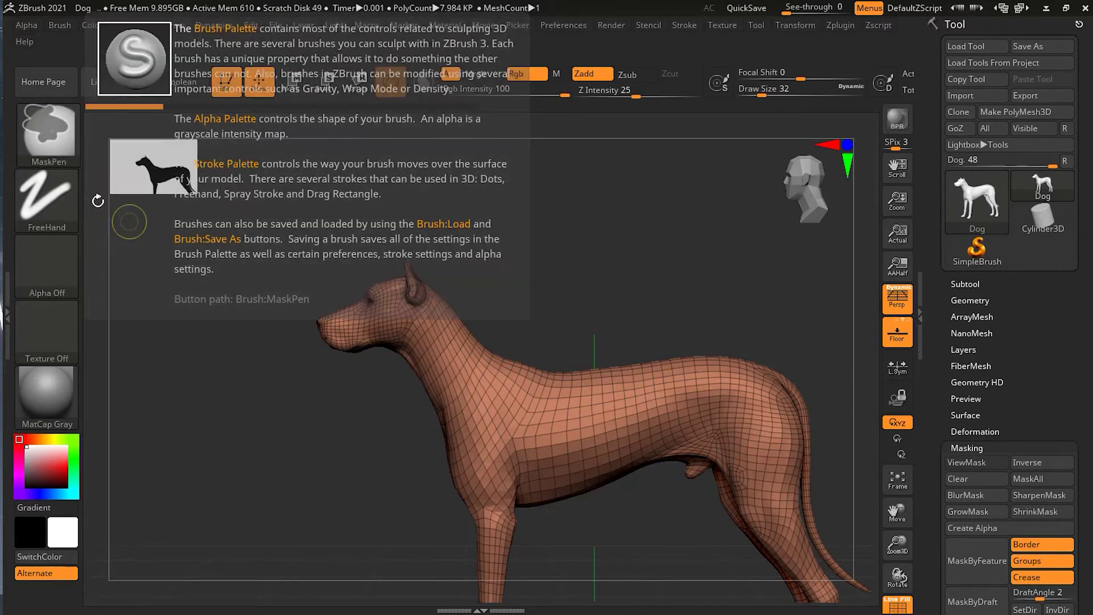
Step: Choose MaskLasso and mask the dog's head and upper neck along the neck line
{"action": "left_click", "coordinate": [54, 141]}
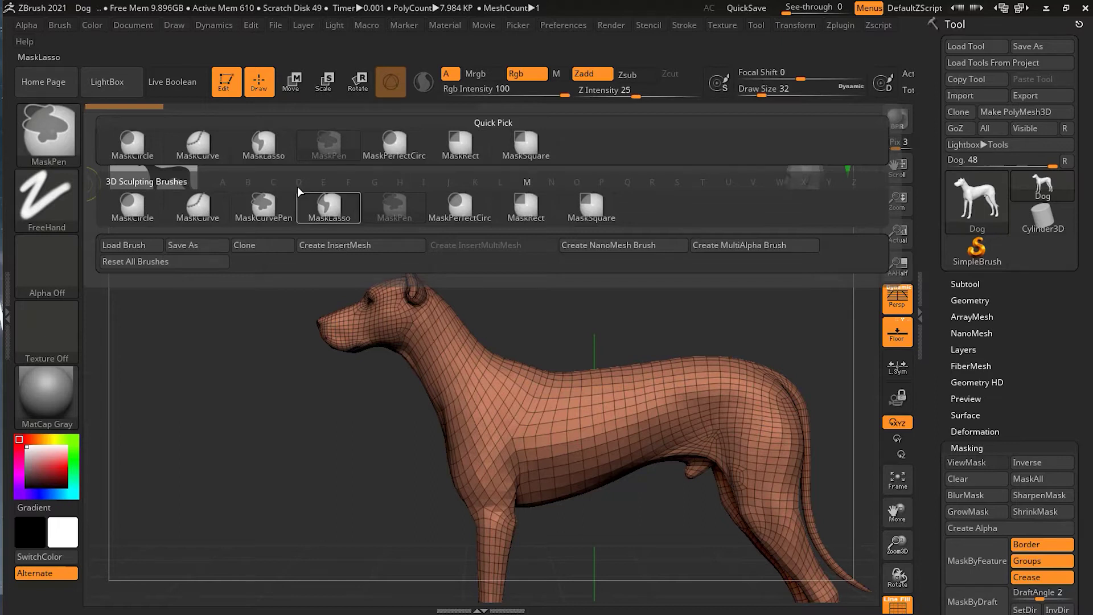
{"action": "left_click", "coordinate": [267, 147]}
{"action": "mouse_move", "coordinate": [284, 250]}
{"action": "left_mouse_down"}
{"action": "mouse_move", "coordinate": [270, 328]}
{"action": "mouse_move", "coordinate": [293, 362]}
{"action": "mouse_move", "coordinate": [347, 396]}
{"action": "mouse_move", "coordinate": [415, 368]}
{"action": "mouse_move", "coordinate": [431, 336]}
{"action": "mouse_move", "coordinate": [463, 315]}
{"action": "mouse_move", "coordinate": [469, 280]}
{"action": "mouse_move", "coordinate": [450, 229]}
{"action": "left_mouse_up"}
{"action": "key", "text": "ctrl+h"}
{"action": "mouse_move", "coordinate": [319, 213]}
{"action": "left_mouse_down"}
{"action": "mouse_move", "coordinate": [329, 411]}
{"action": "mouse_move", "coordinate": [392, 380]}
{"action": "mouse_move", "coordinate": [447, 322]}
{"action": "mouse_move", "coordinate": [453, 229]}
{"action": "left_mouse_up"}
{"action": "mouse_move", "coordinate": [566, 300]}
{"action": "left_mouse_down"}
{"action": "mouse_move", "coordinate": [622, 317]}
{"action": "mouse_move", "coordinate": [513, 227]}
{"action": "mouse_move", "coordinate": [551, 317]}
{"action": "mouse_move", "coordinate": [615, 312]}
{"action": "mouse_move", "coordinate": [659, 390]}
{"action": "mouse_move", "coordinate": [625, 306]}
{"action": "left_mouse_up"}
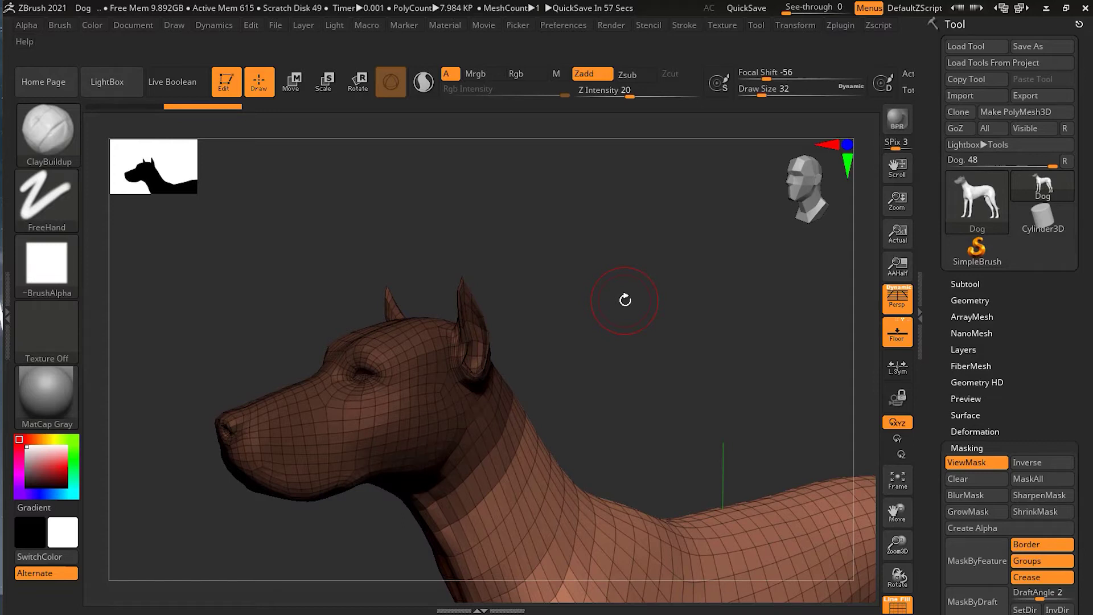
Step: Group the unmasked area with Ctrl+W, then mask the head polygroup and invert the mask twice
{"action": "key", "text": "ctrl+w"}
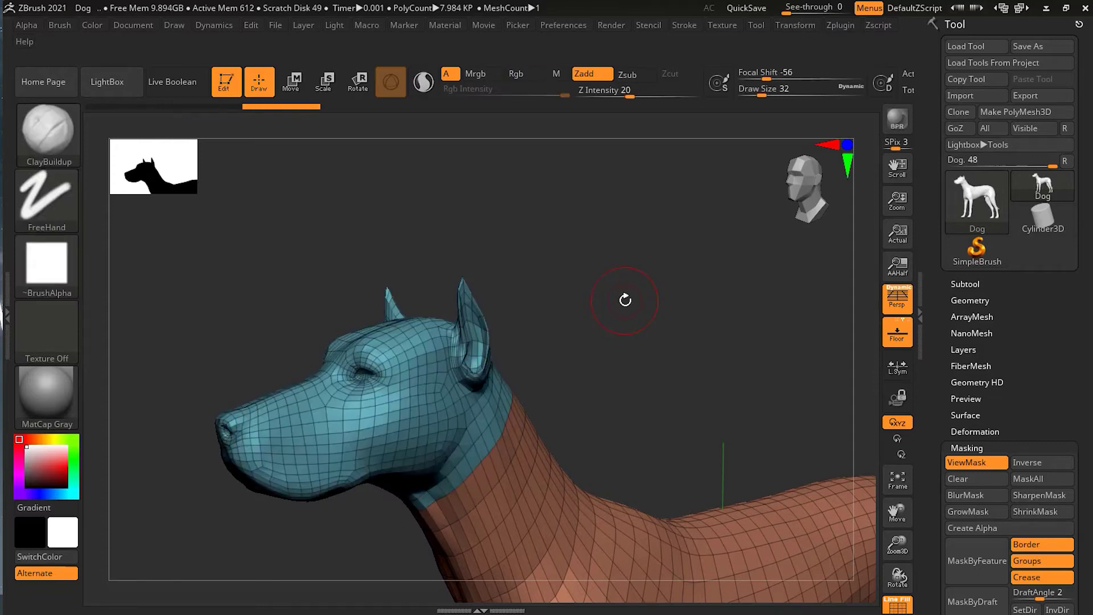
{"action": "left_click_drag", "start_coordinate": [626, 300], "coordinate": [608, 298]}
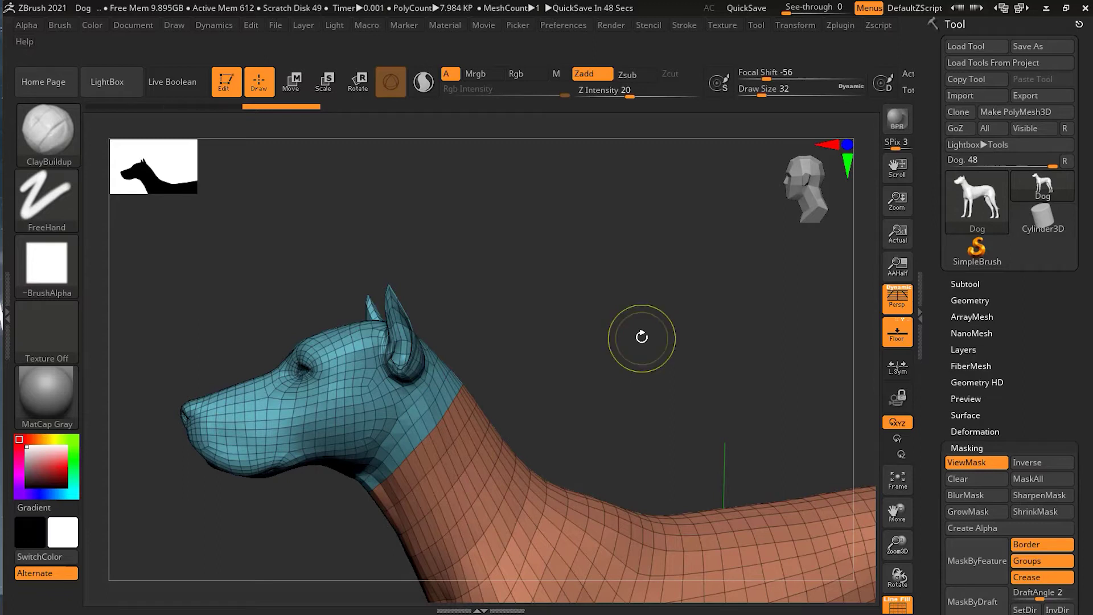
{"action": "left_click", "coordinate": [642, 337], "text": "ctrl"}
{"action": "key", "text": "ctrl"}
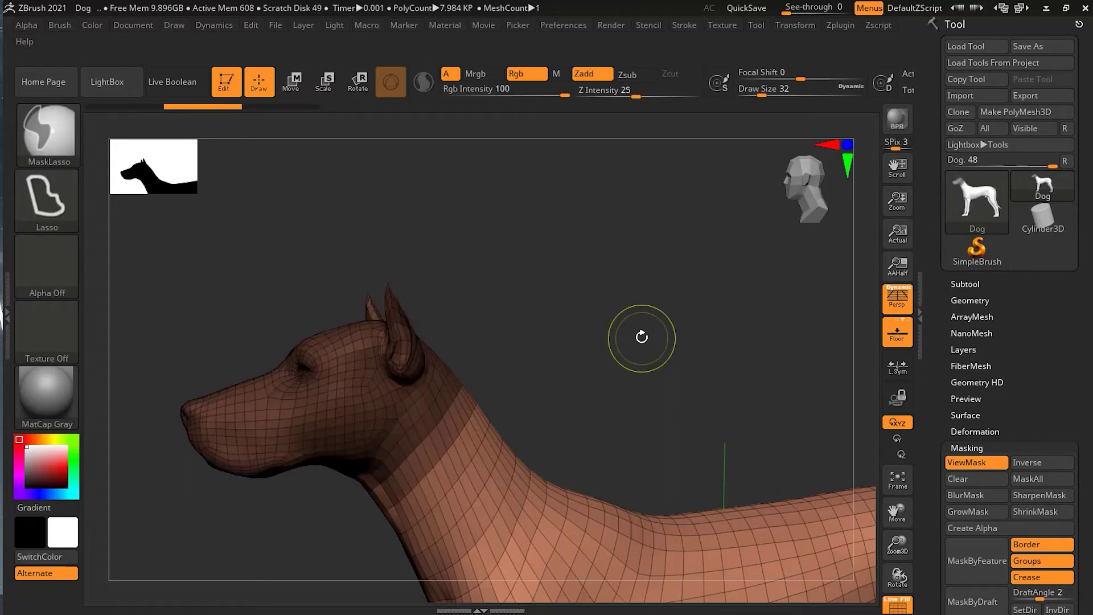
{"action": "left_click", "coordinate": [642, 337], "text": "ctrl"}
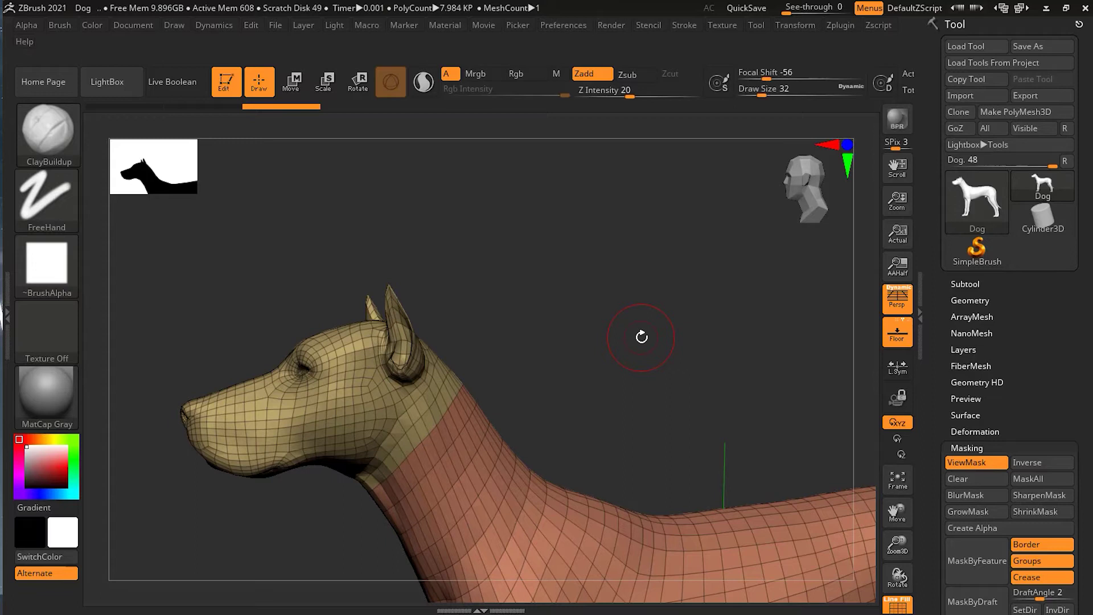
{"action": "key", "text": "ctrl"}
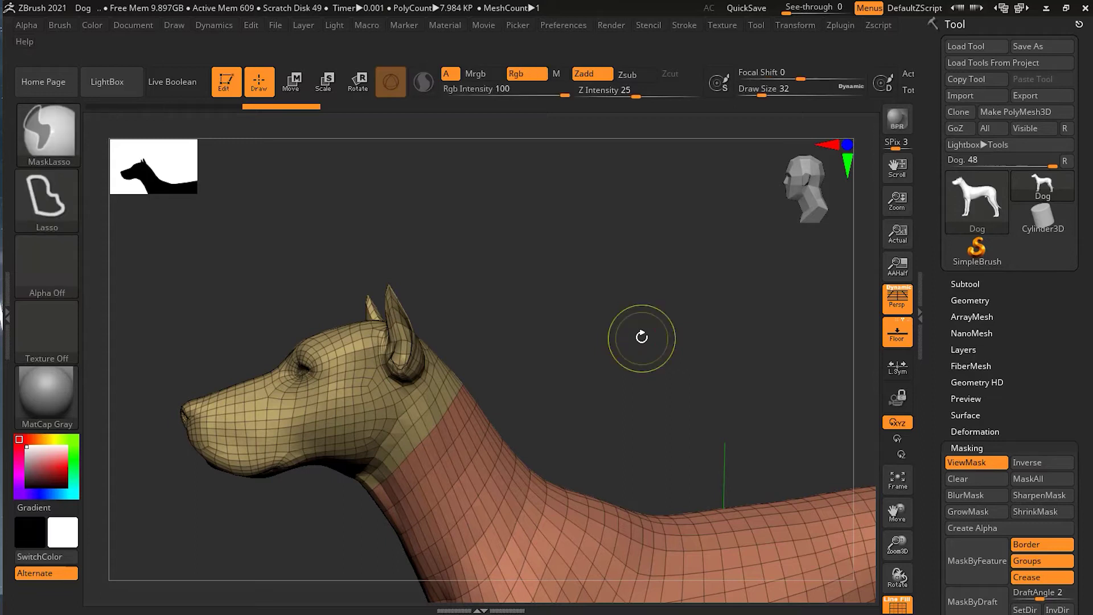
{"action": "left_click", "coordinate": [642, 337], "text": "ctrl"}
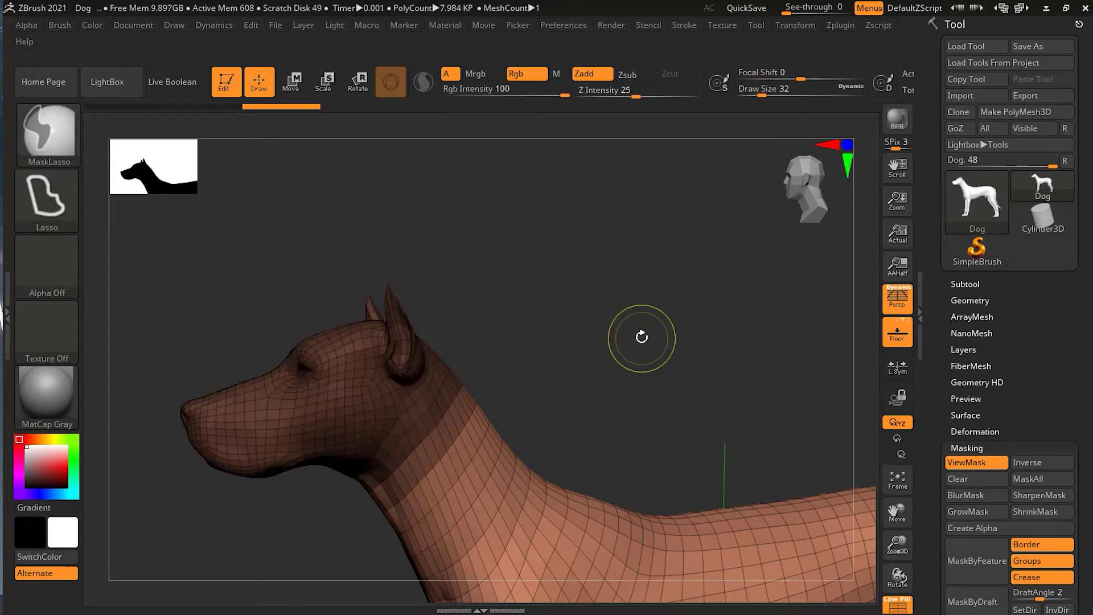
Step: Turn the dog to a side profile and clear the head mask
{"action": "left_click_drag", "start_coordinate": [530, 350], "coordinate": [624, 438]}
{"action": "left_click_drag", "start_coordinate": [635, 502], "coordinate": [477, 347], "text": "alt"}
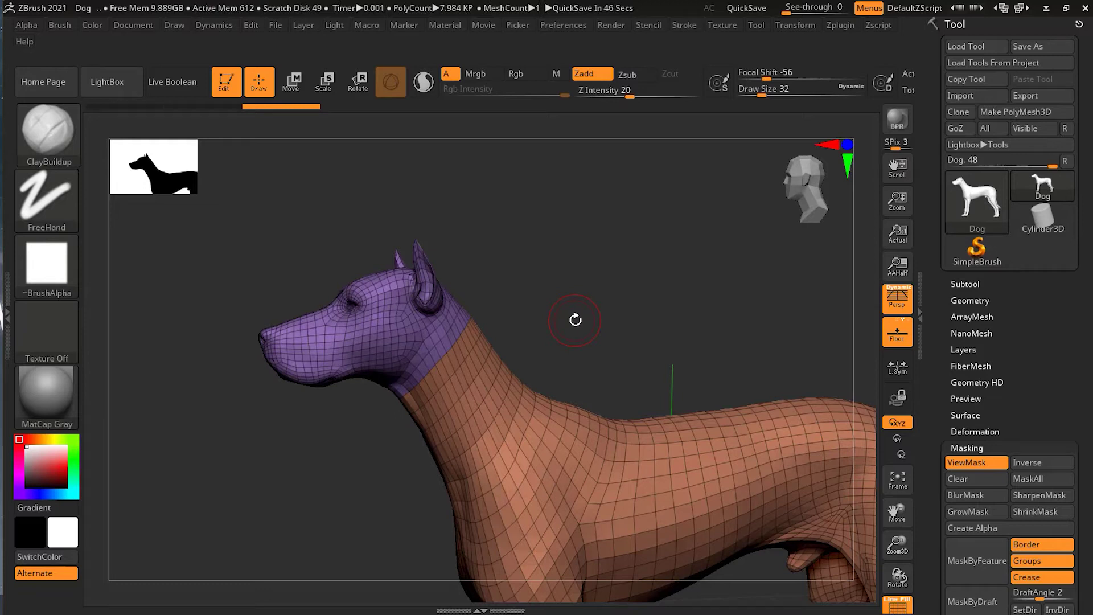
{"action": "left_click_drag", "start_coordinate": [598, 245], "coordinate": [586, 268], "text": "ctrl"}
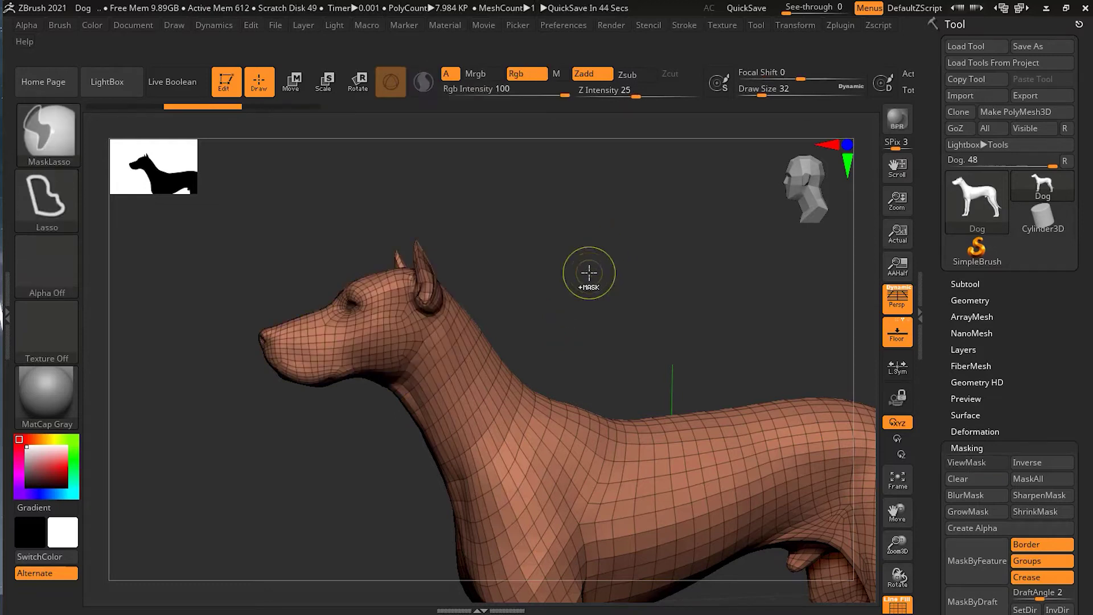
Step: Collapse Tool > Masking and expand the Polygroups section of the Tool palette
{"action": "mouse_move", "coordinate": [698, 318]}
{"action": "left_mouse_down"}
{"action": "mouse_move", "coordinate": [590, 234]}
{"action": "mouse_move", "coordinate": [618, 248]}
{"action": "mouse_move", "coordinate": [592, 249]}
{"action": "left_mouse_up"}
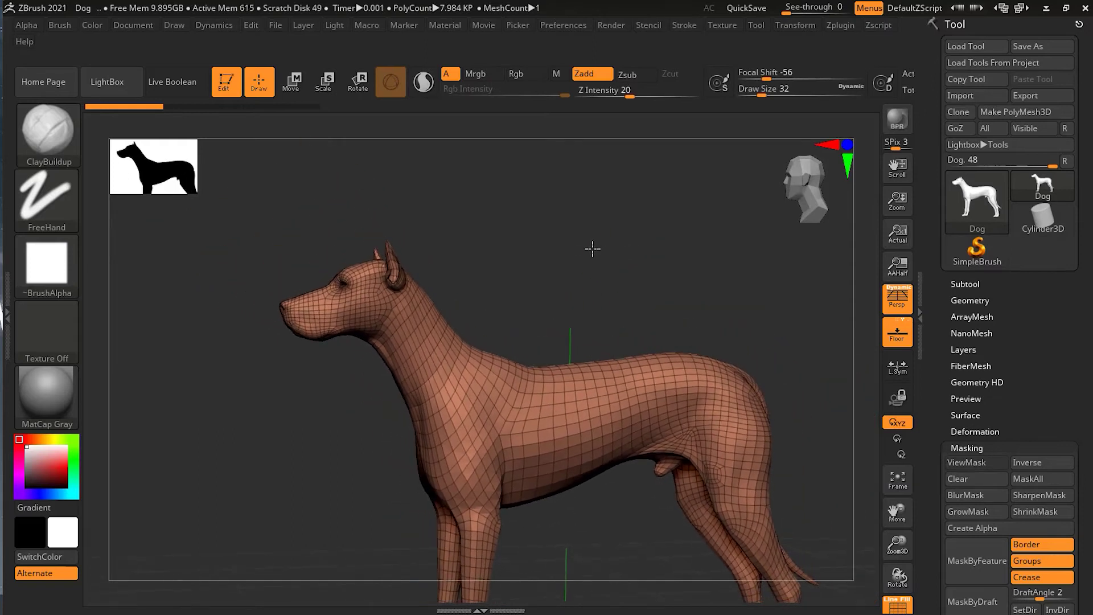
{"action": "left_click", "coordinate": [975, 448]}
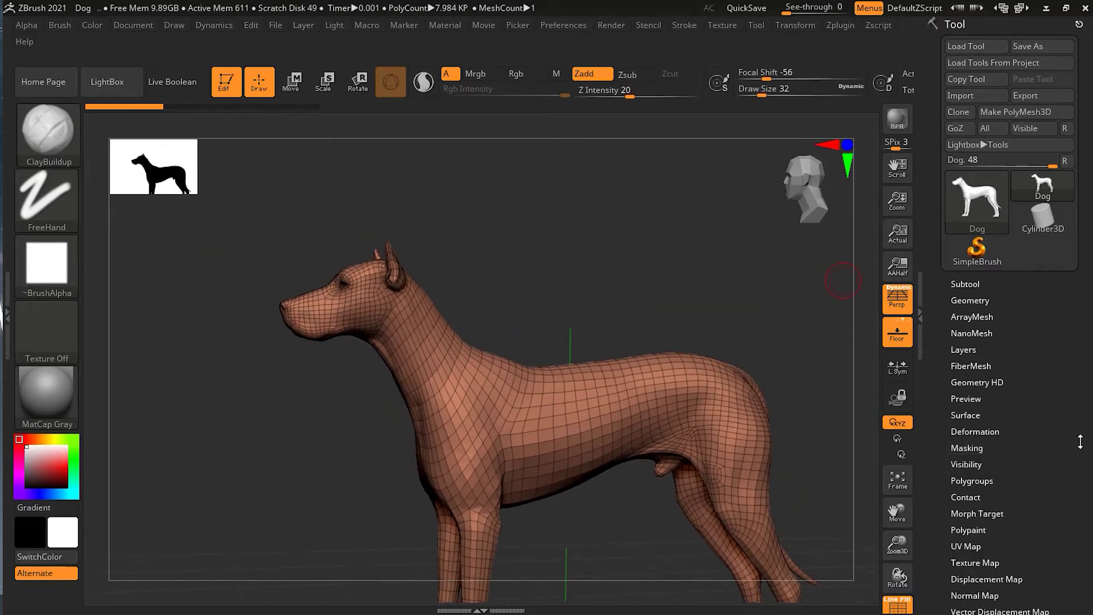
{"action": "scroll", "coordinate": [1080, 442], "scroll_direction": "down", "scroll_amount": 5}
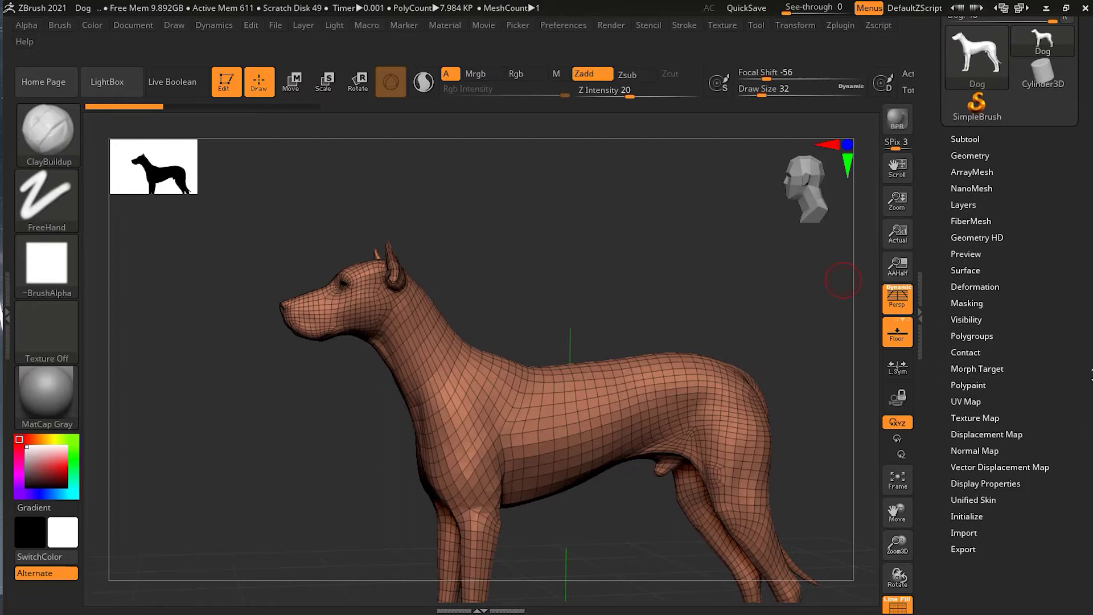
{"action": "scroll", "coordinate": [1089, 378], "scroll_direction": "up", "scroll_amount": 1}
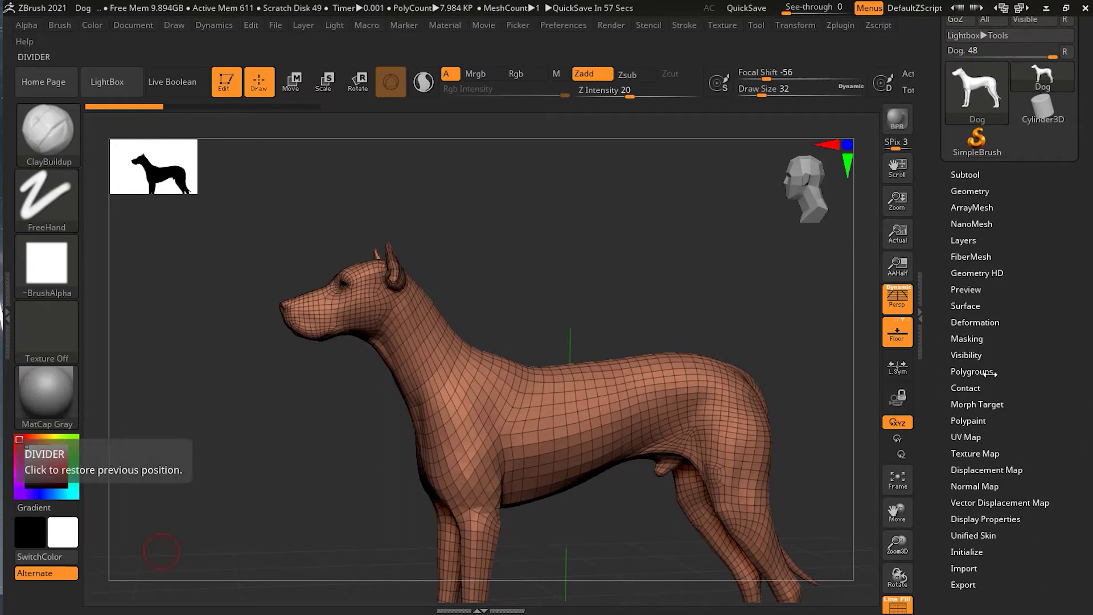
{"action": "left_click", "coordinate": [972, 372]}
Step: Scroll down to the Polygroups options and orbit the dog to a three-quarter view
{"action": "scroll", "coordinate": [1002, 250], "scroll_direction": "down", "scroll_amount": 5}
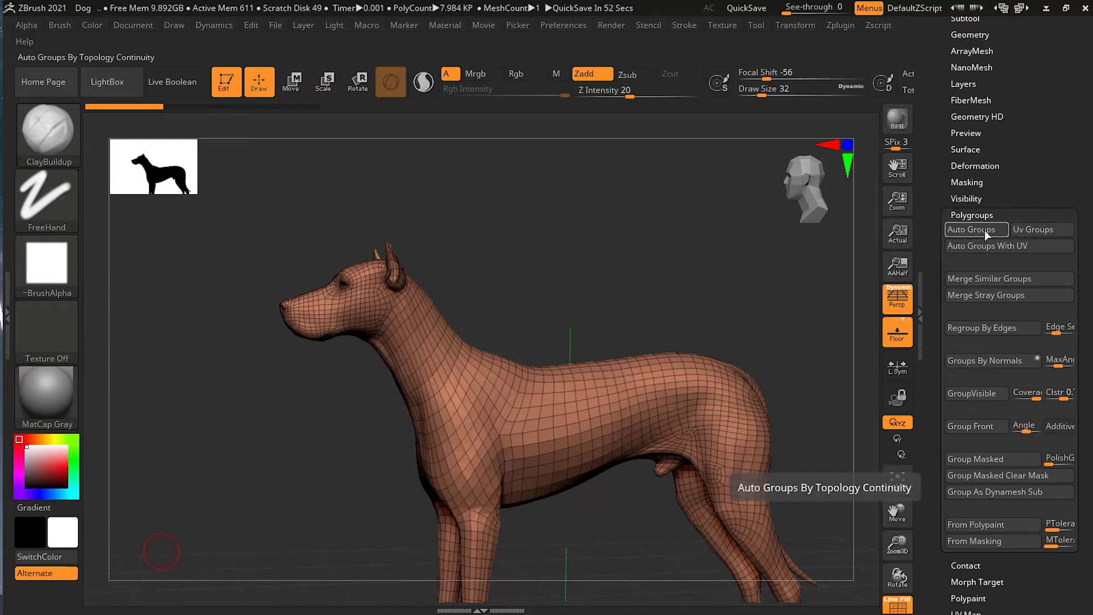
{"action": "left_click_drag", "start_coordinate": [747, 283], "coordinate": [722, 242]}
{"action": "left_click_drag", "start_coordinate": [728, 303], "coordinate": [761, 325]}
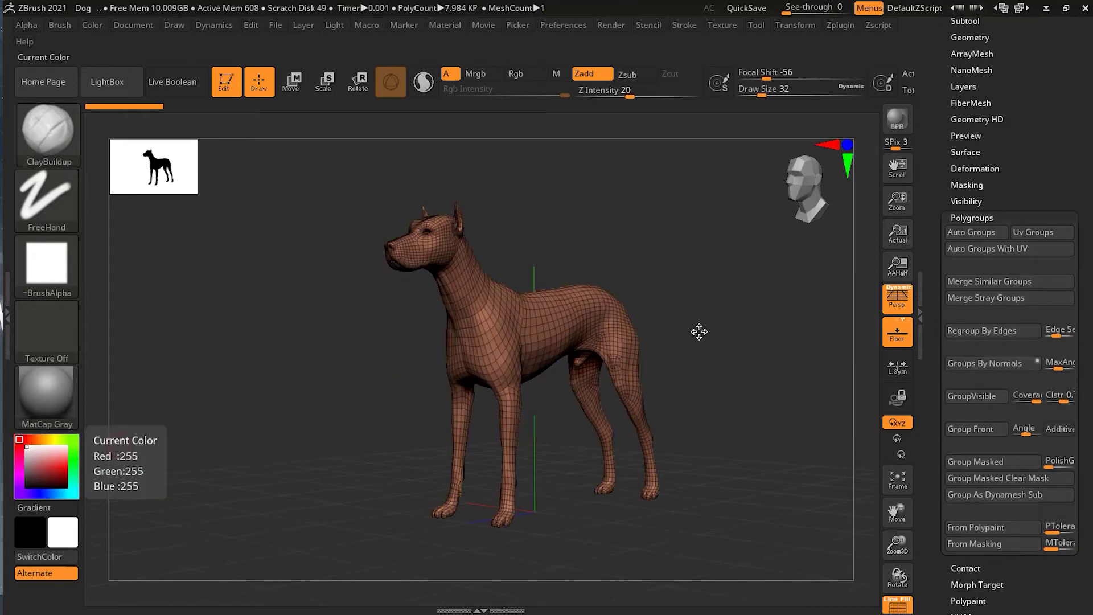
{"action": "left_click_drag", "start_coordinate": [700, 332], "coordinate": [697, 332]}
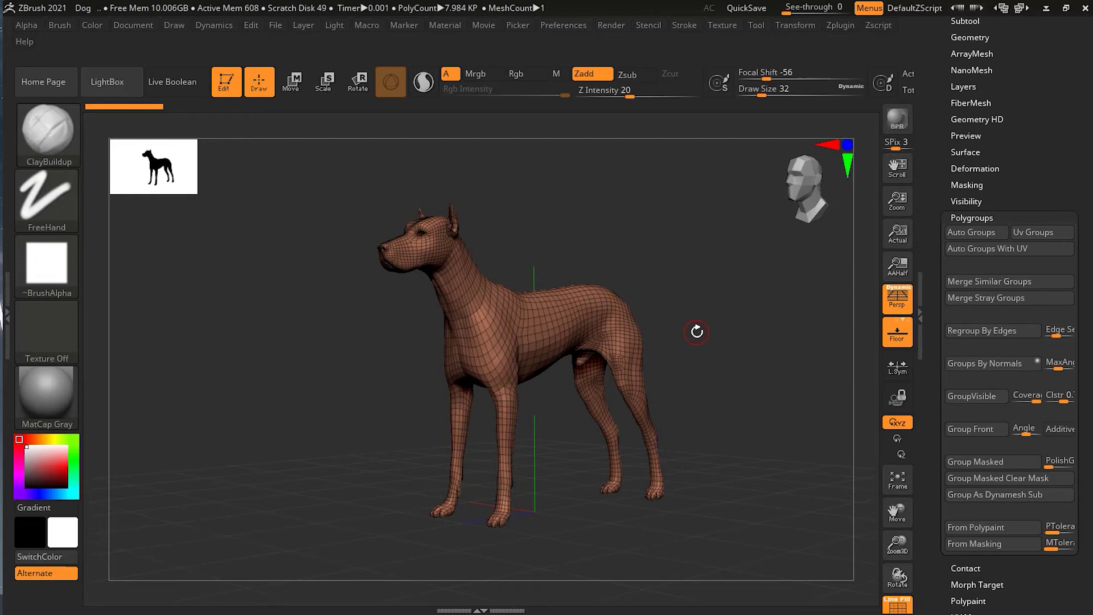
Step: Frame the dog, set Groups By Normals MaxAngle to 90 and apply it for one green polygroup
{"action": "scroll", "coordinate": [701, 310], "scroll_direction": "up", "scroll_amount": 3}
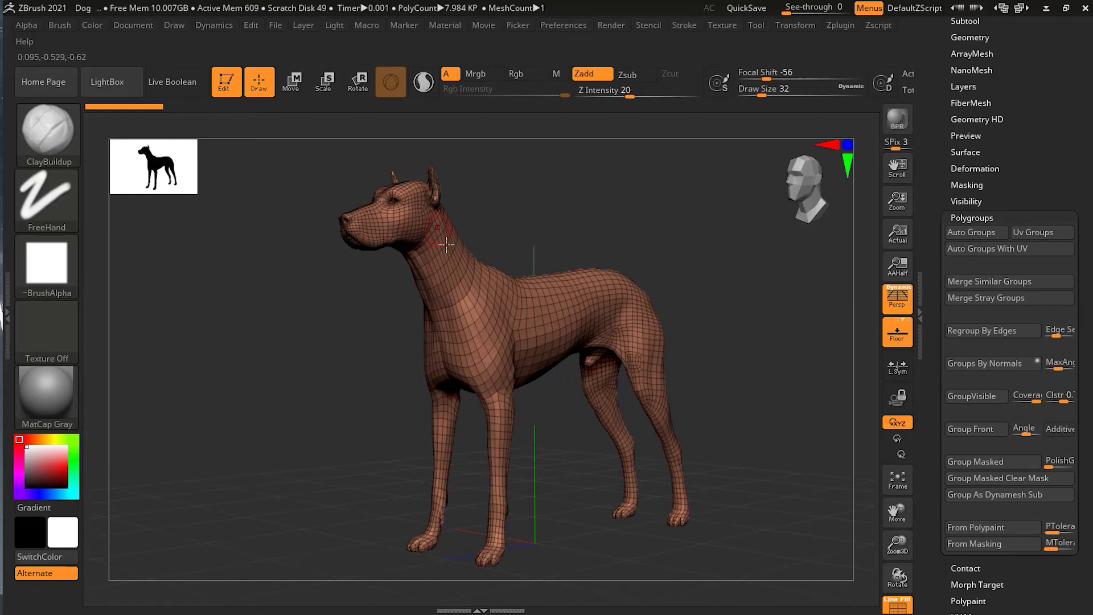
{"action": "left_click_drag", "start_coordinate": [619, 251], "coordinate": [549, 274], "text": "alt"}
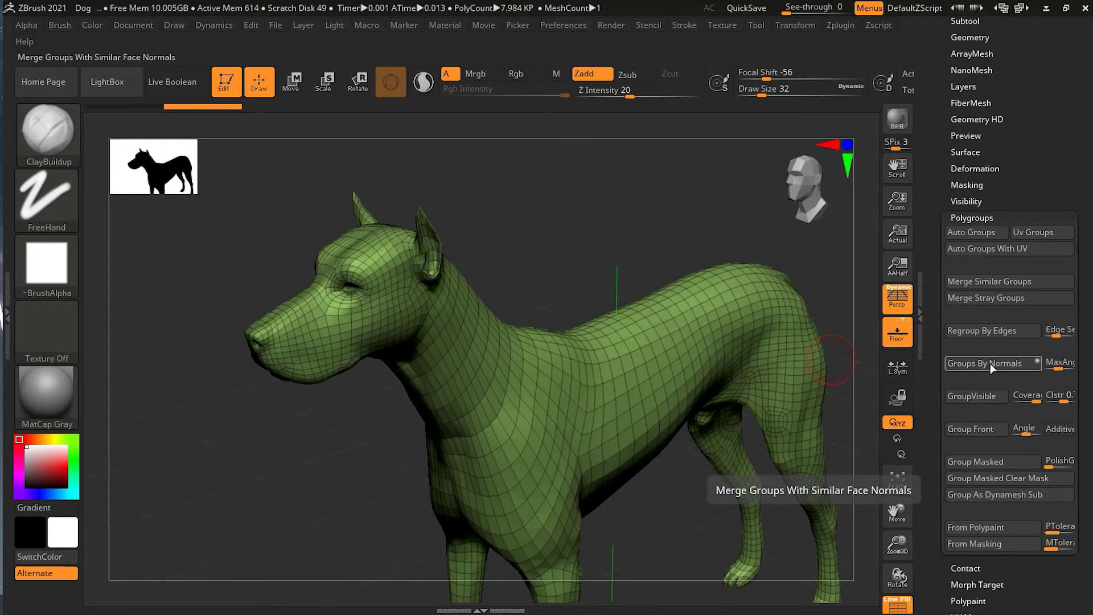
{"action": "left_click_drag", "start_coordinate": [1058, 368], "coordinate": [1087, 368]}
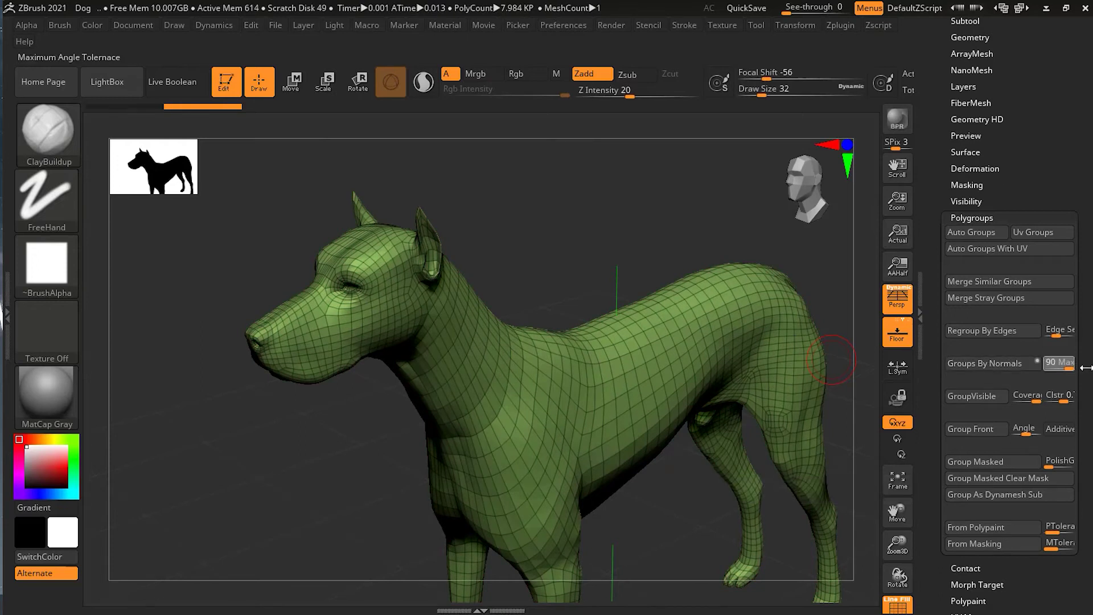
{"action": "left_click", "coordinate": [996, 366]}
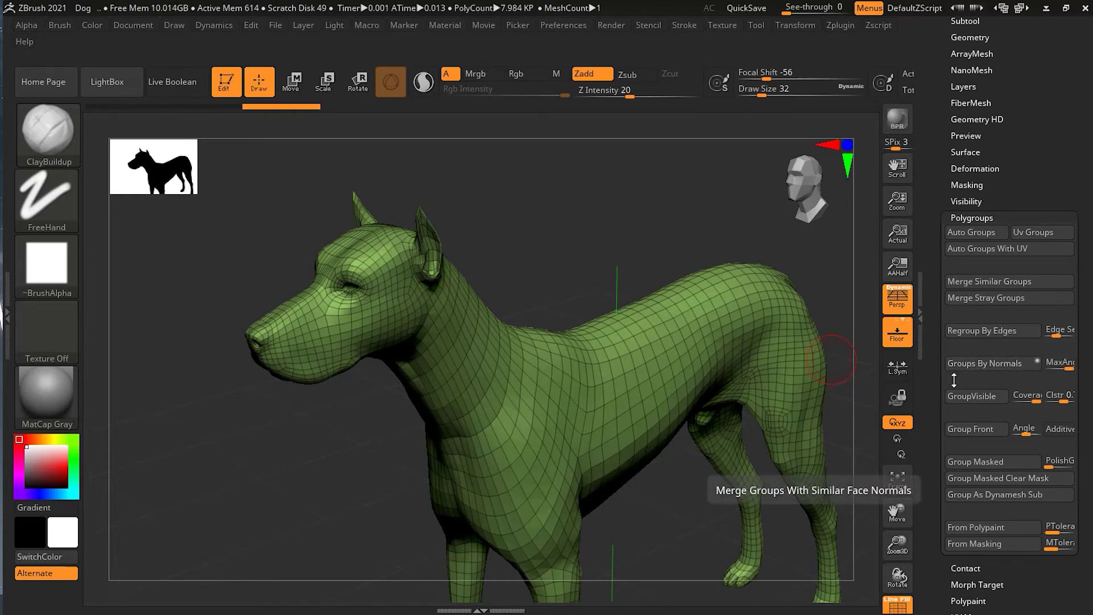
{"action": "left_click_drag", "start_coordinate": [848, 318], "coordinate": [654, 262]}
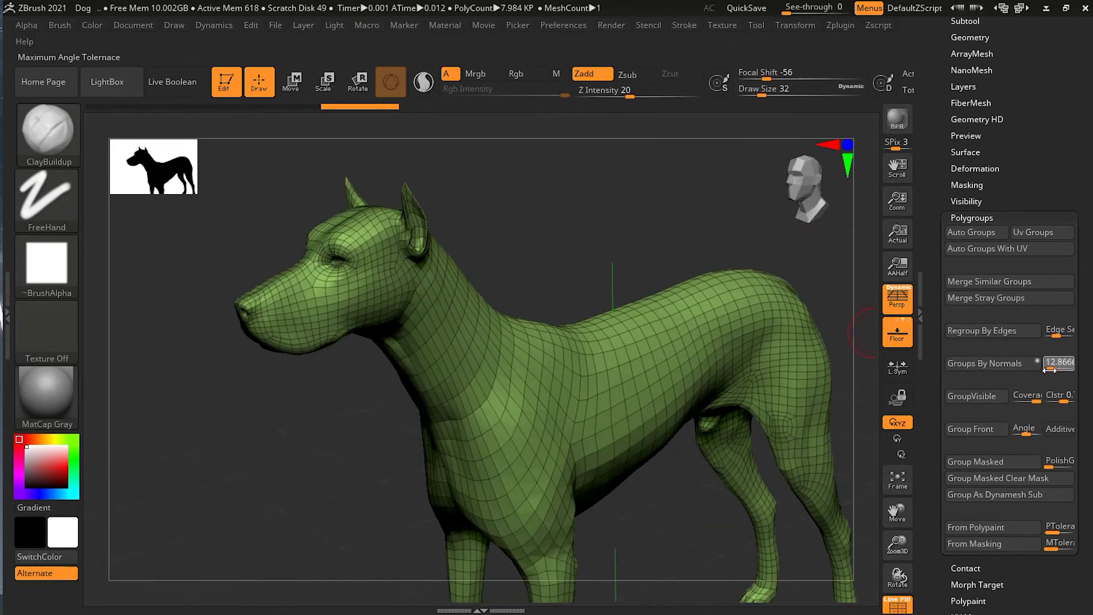
Step: Undo the trial normals regroup and set the Groups By Normals MaxAngle to 10
{"action": "left_click", "coordinate": [996, 370]}
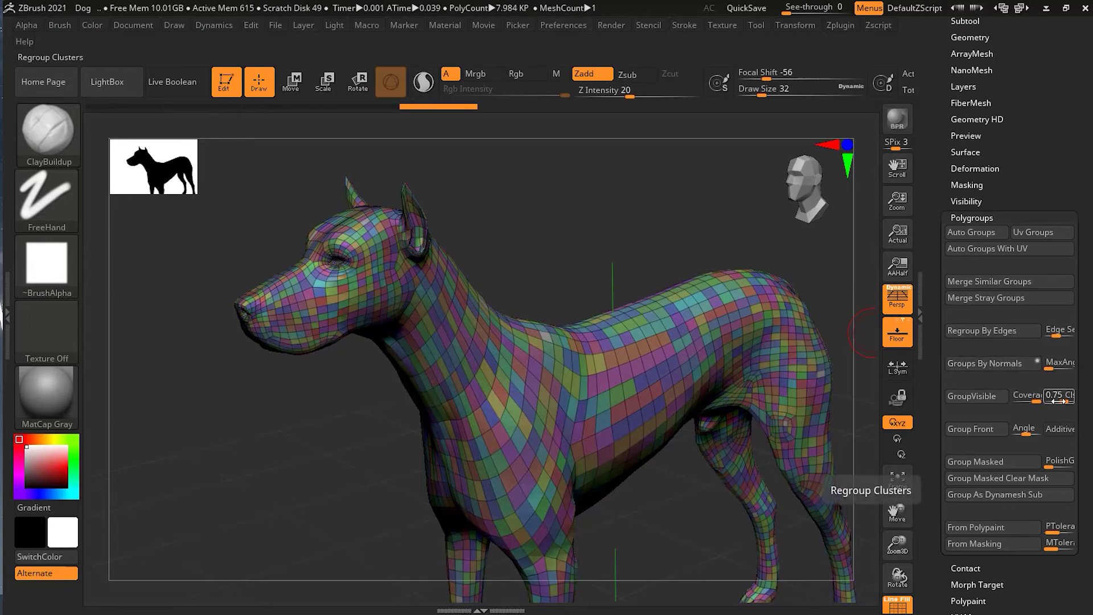
{"action": "key", "text": "ctrl+z"}
{"action": "left_click", "coordinate": [1053, 365]}
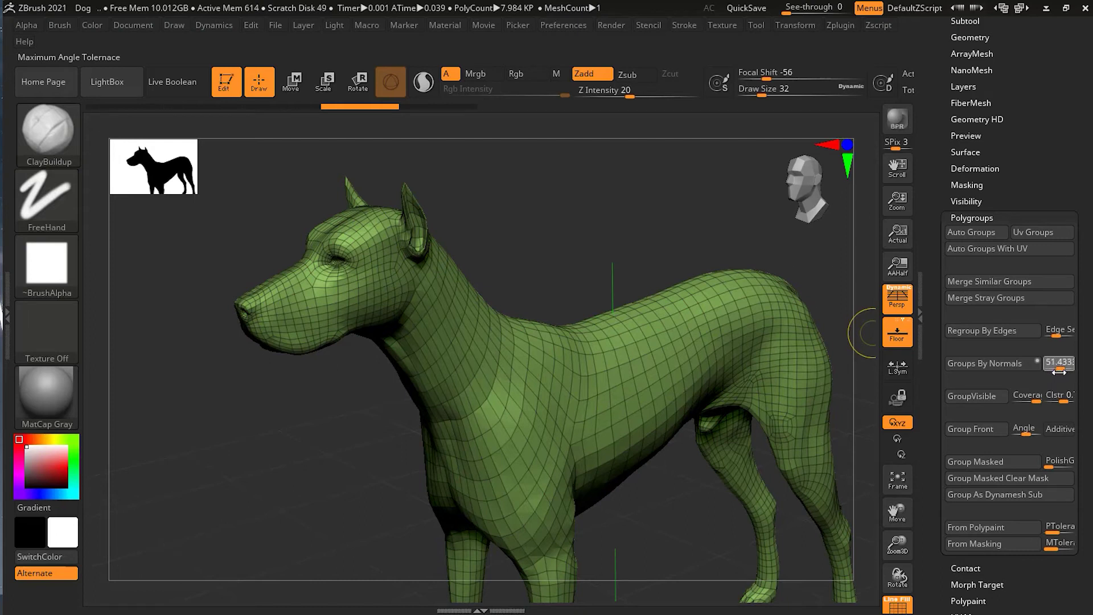
{"action": "left_click", "coordinate": [1058, 365]}
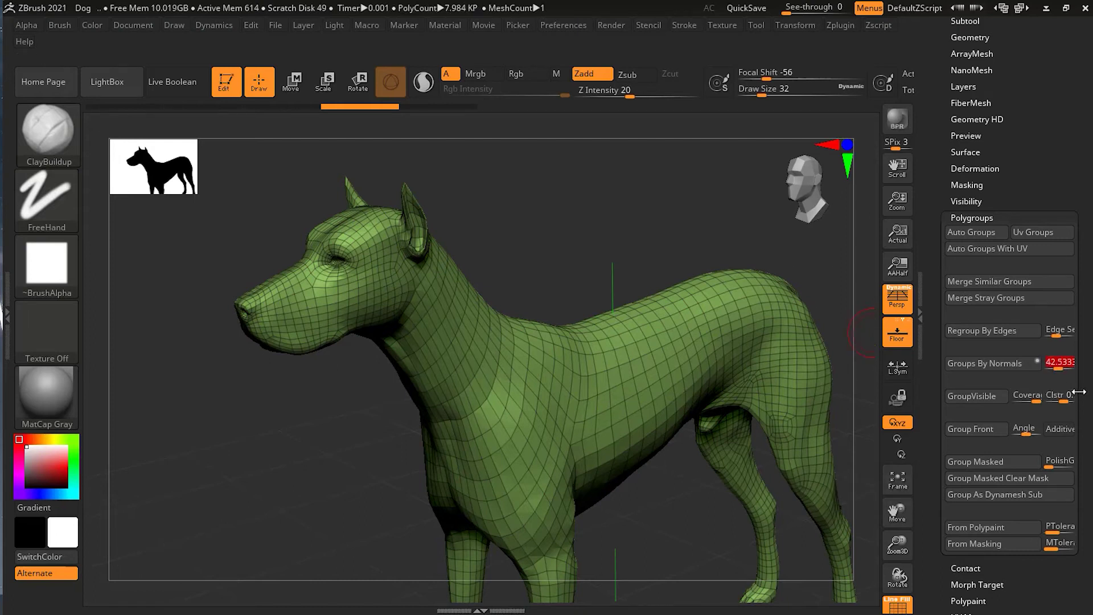
{"action": "type", "text": "10 Max"}
{"action": "key", "text": "Return"}
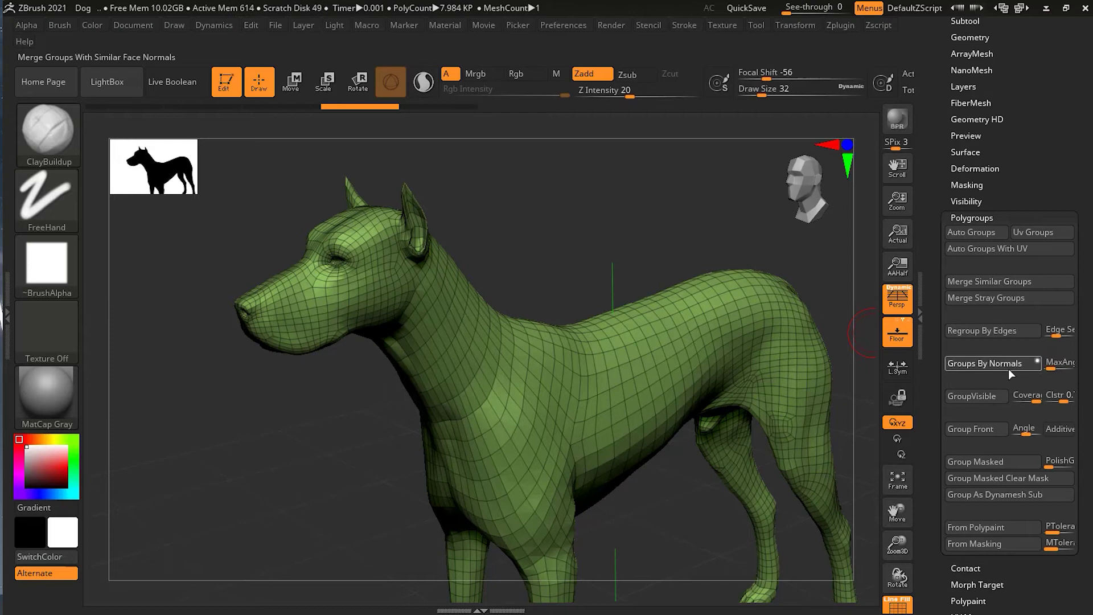
Step: Regroup the dog by normals at 10 degrees and orbit around to inspect the groups
{"action": "left_click", "coordinate": [984, 363]}
{"action": "left_click_drag", "start_coordinate": [586, 268], "coordinate": [632, 258]}
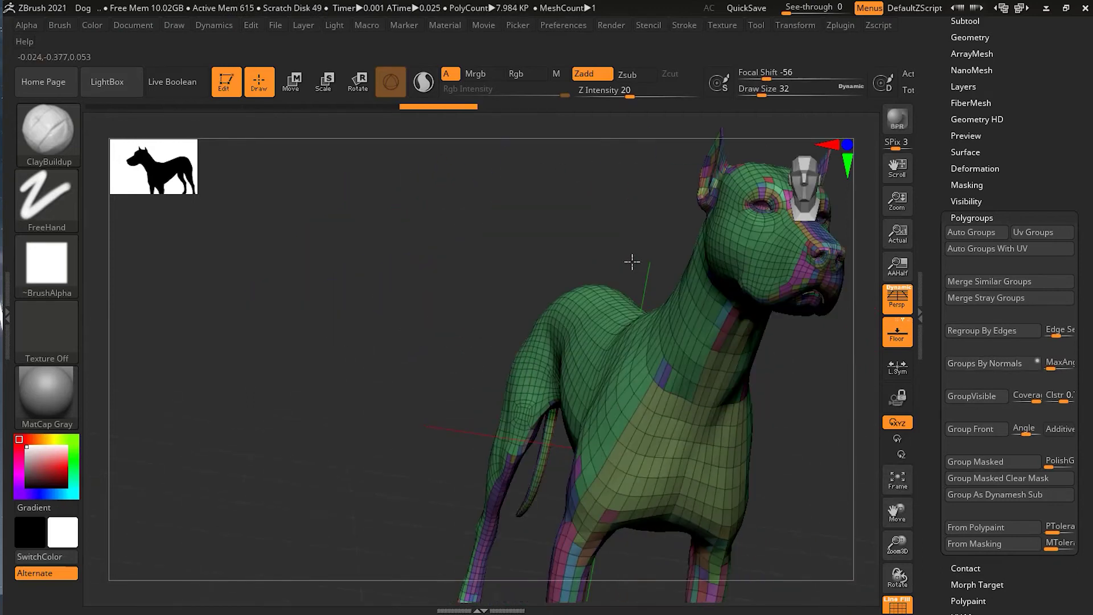
{"action": "left_click_drag", "start_coordinate": [771, 371], "coordinate": [701, 353]}
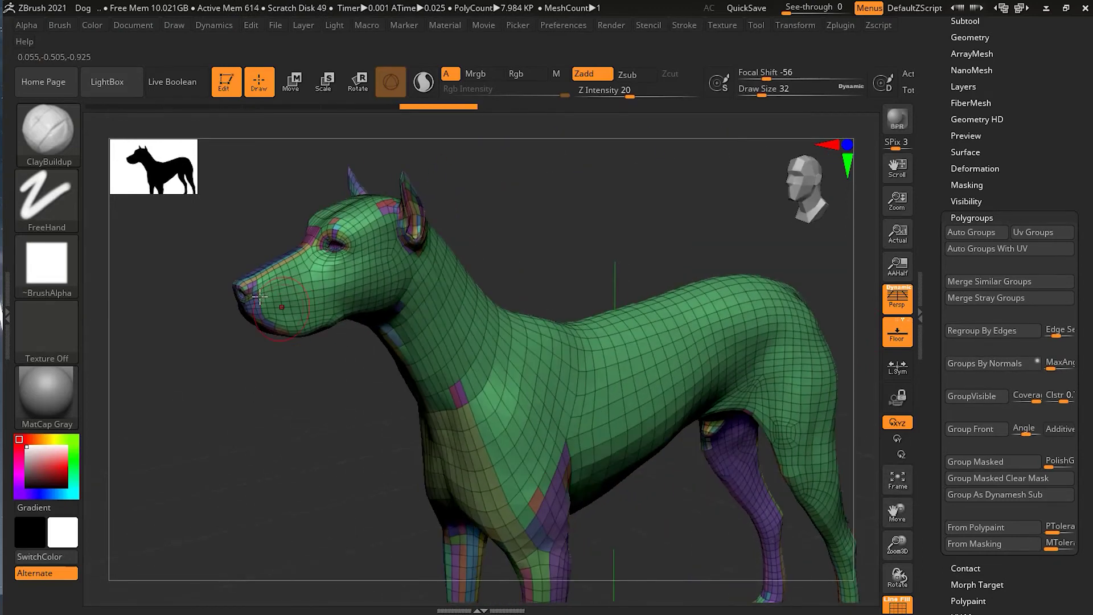
{"action": "left_click_drag", "start_coordinate": [650, 521], "coordinate": [577, 525]}
{"action": "left_click_drag", "start_coordinate": [713, 533], "coordinate": [561, 516]}
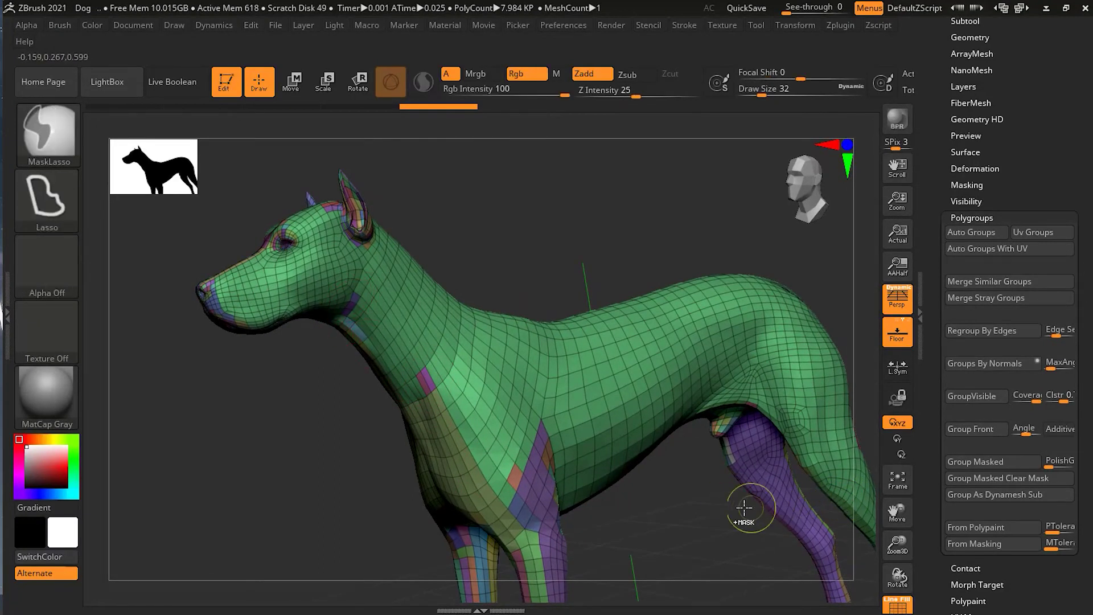
{"action": "key", "text": "shift+f"}
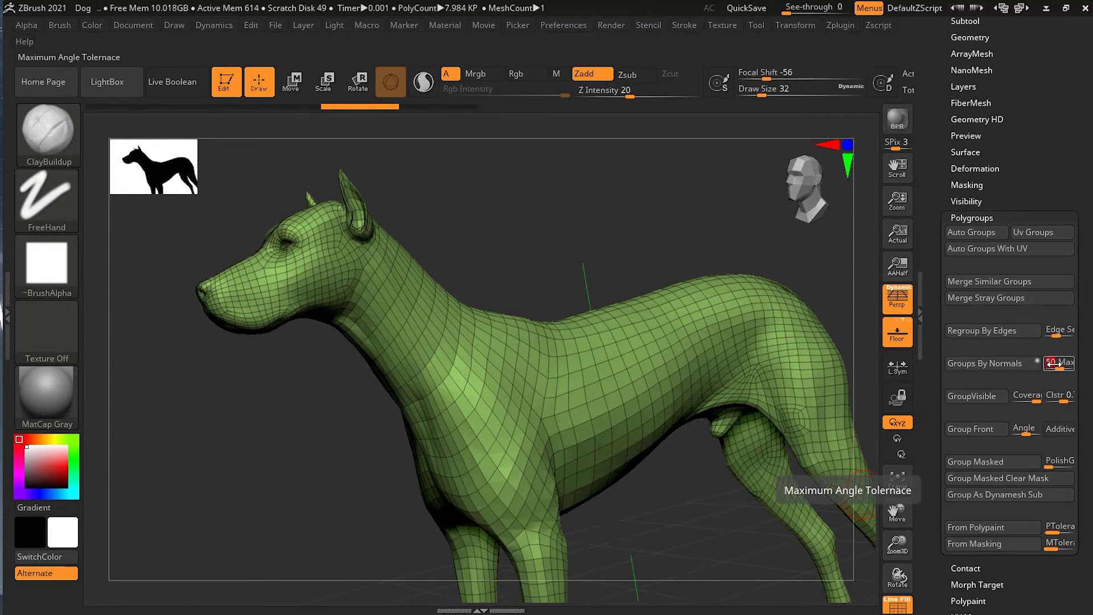
Step: Regroup the dog by normals with MaxAngle 20 and view it from a front three-quarter angle
{"action": "left_click", "coordinate": [985, 364]}
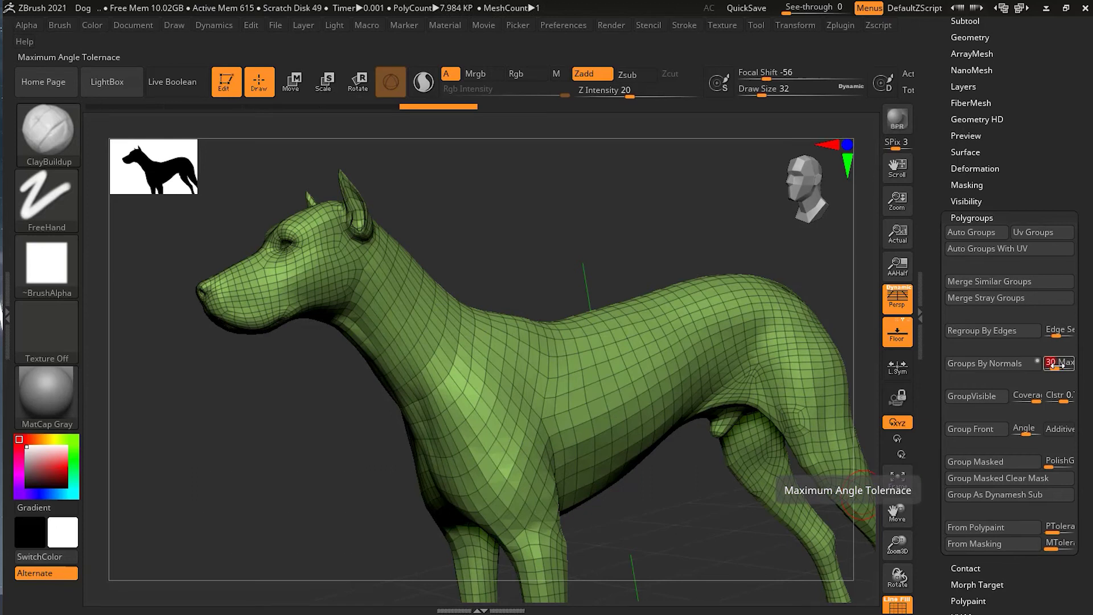
{"action": "left_click", "coordinate": [1006, 365]}
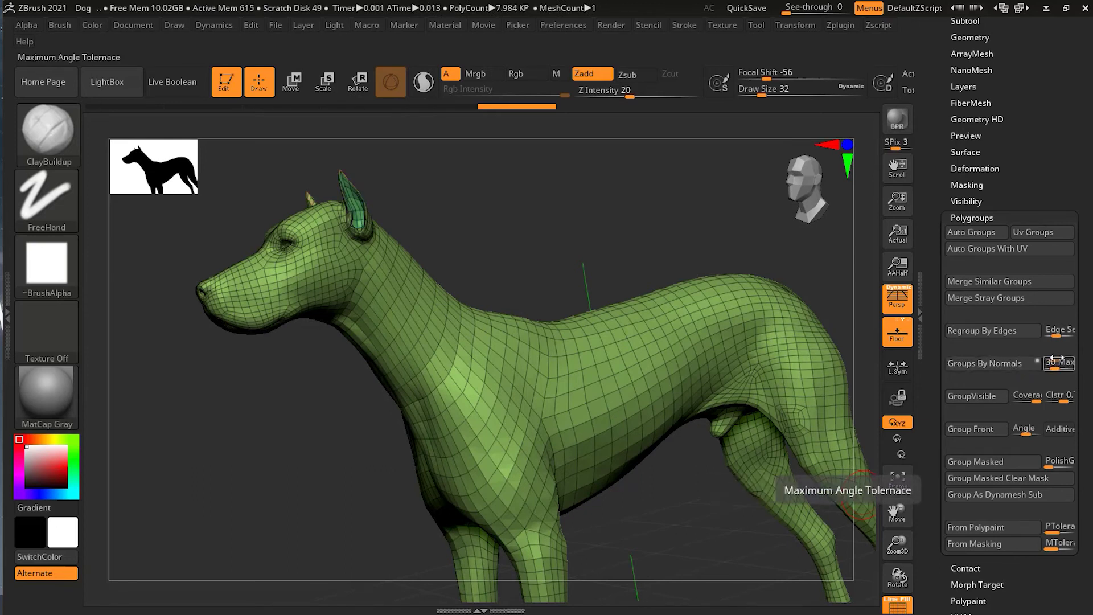
{"action": "type", "text": "20"}
{"action": "key", "text": "Return"}
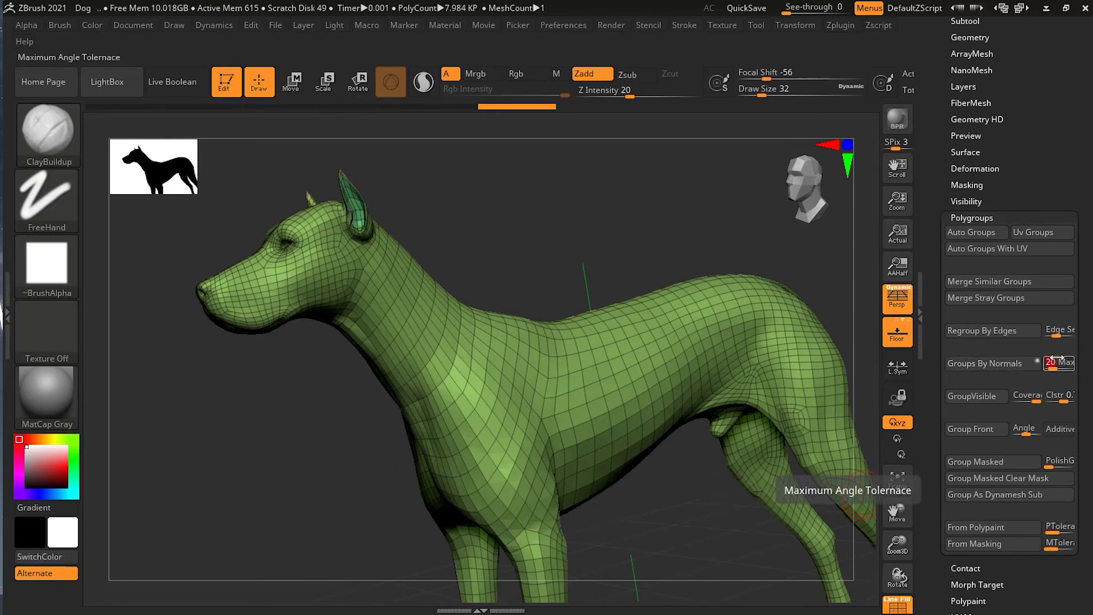
{"action": "left_click", "coordinate": [1004, 364]}
{"action": "left_click_drag", "start_coordinate": [591, 256], "coordinate": [615, 239]}
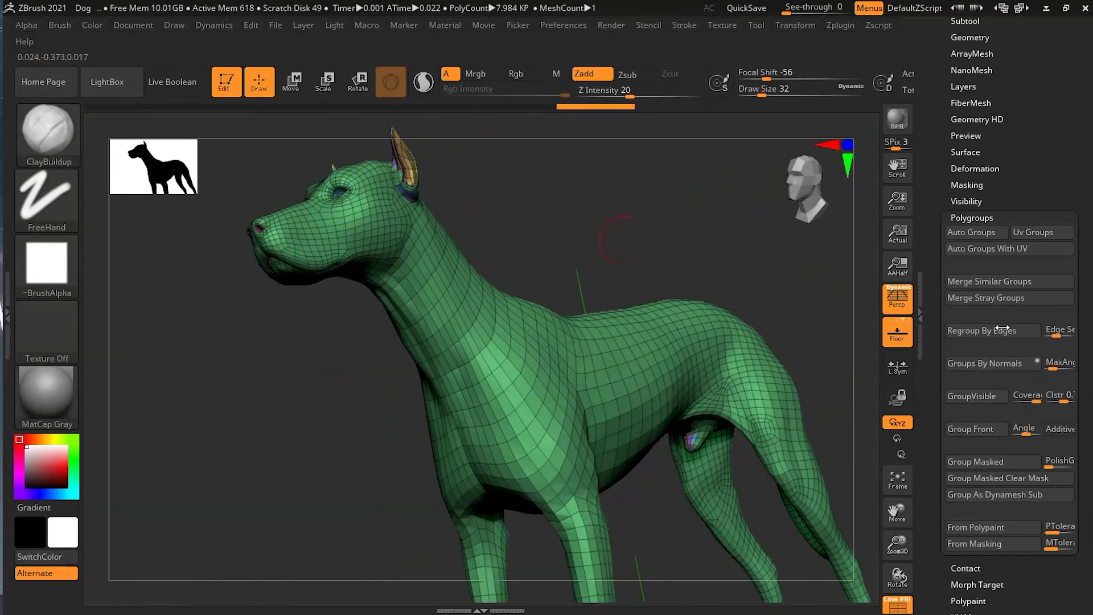
Step: Lower MaxAngle to 15, regroup by normals, and orbit around the dog to inspect the patches
{"action": "left_click", "coordinate": [1051, 362]}
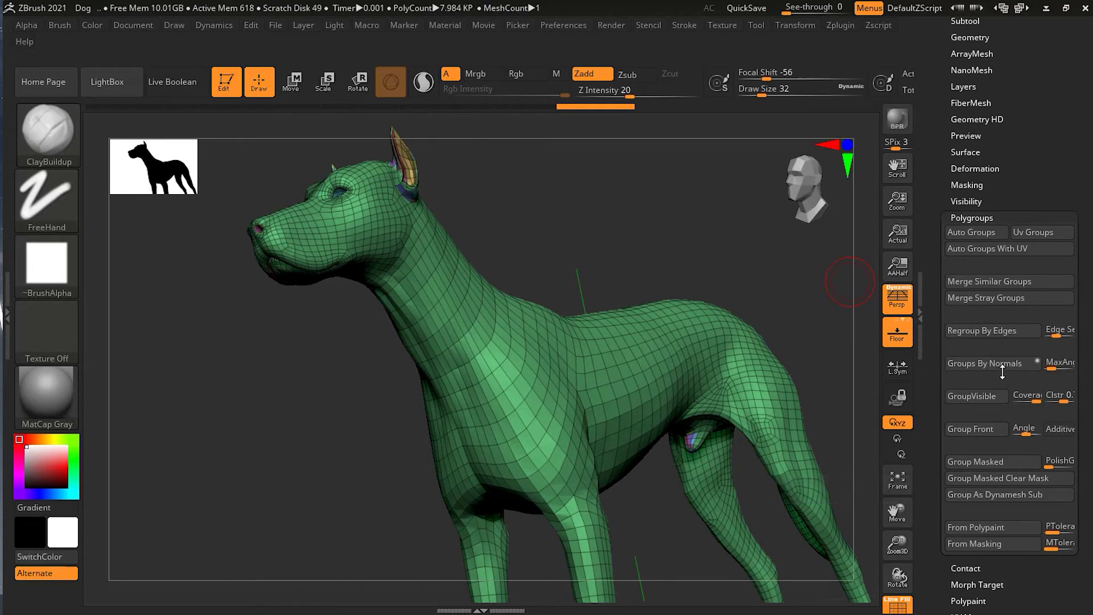
{"action": "left_click", "coordinate": [1002, 365]}
{"action": "left_click_drag", "start_coordinate": [655, 268], "coordinate": [459, 285]}
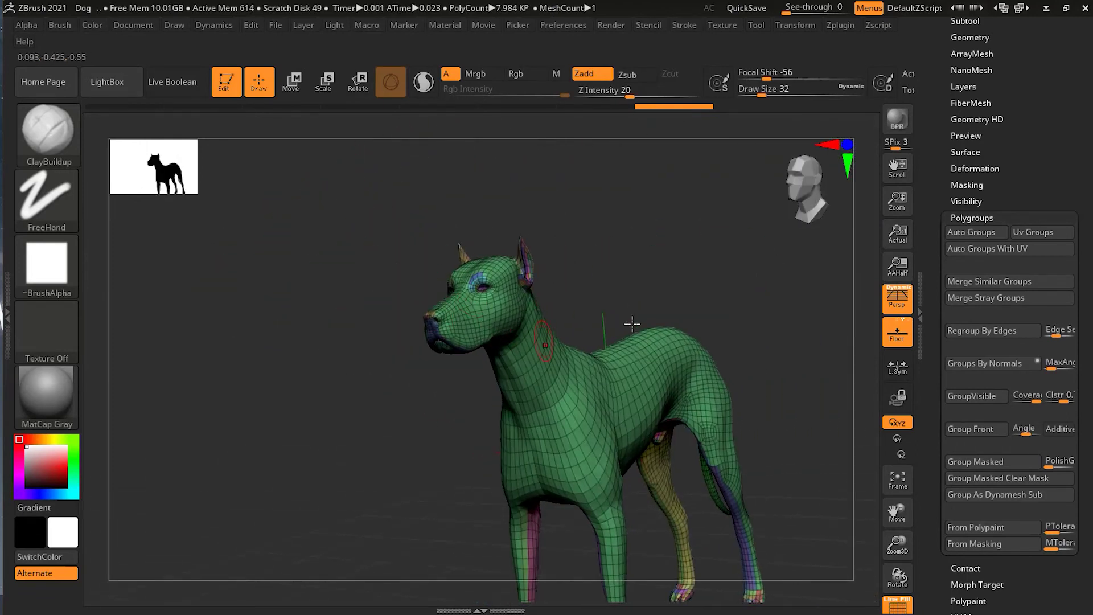
{"action": "left_click_drag", "start_coordinate": [632, 324], "coordinate": [717, 246]}
{"action": "left_click_drag", "start_coordinate": [796, 449], "coordinate": [786, 450]}
{"action": "left_click_drag", "start_coordinate": [626, 488], "coordinate": [714, 465]}
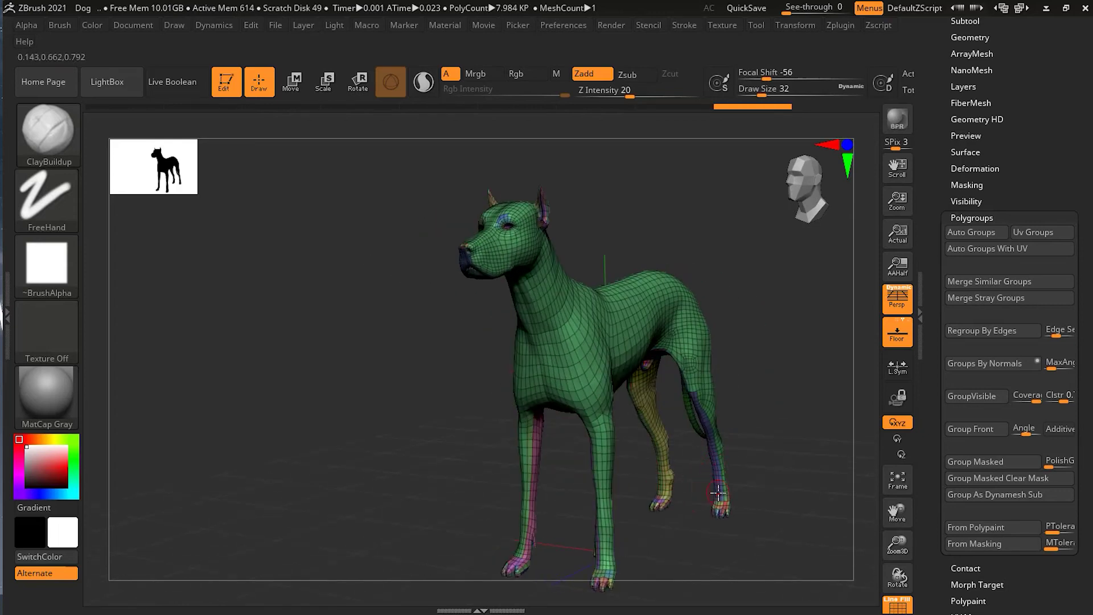
{"action": "left_click_drag", "start_coordinate": [679, 445], "coordinate": [758, 497]}
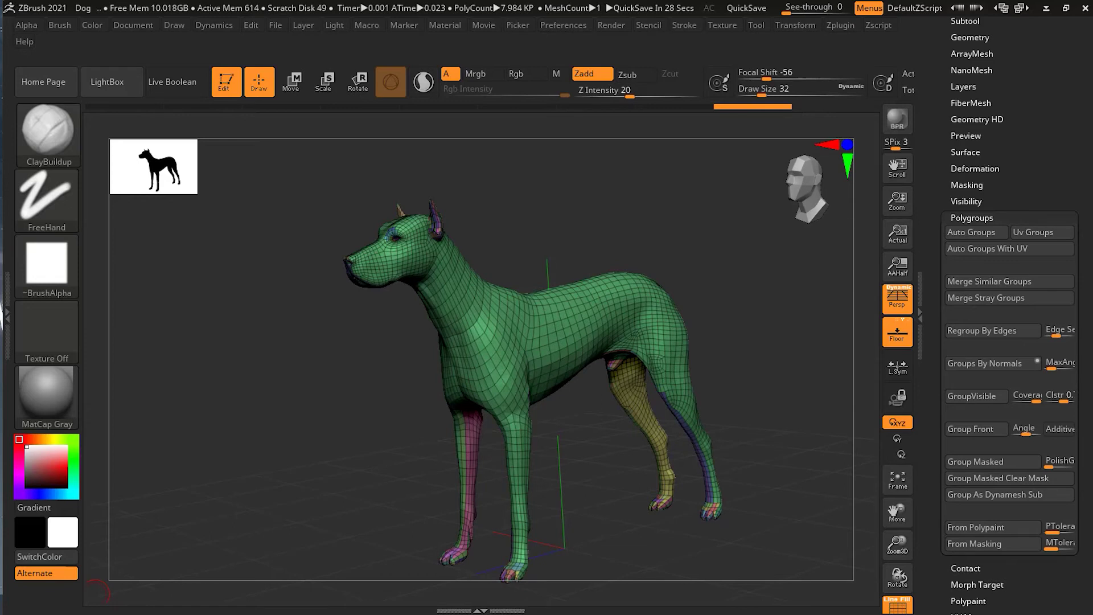
{"action": "mouse_move", "coordinate": [541, 235]}
{"action": "left_mouse_down"}
{"action": "mouse_move", "coordinate": [494, 224]}
{"action": "mouse_move", "coordinate": [585, 162]}
{"action": "mouse_move", "coordinate": [537, 227]}
{"action": "left_mouse_up"}
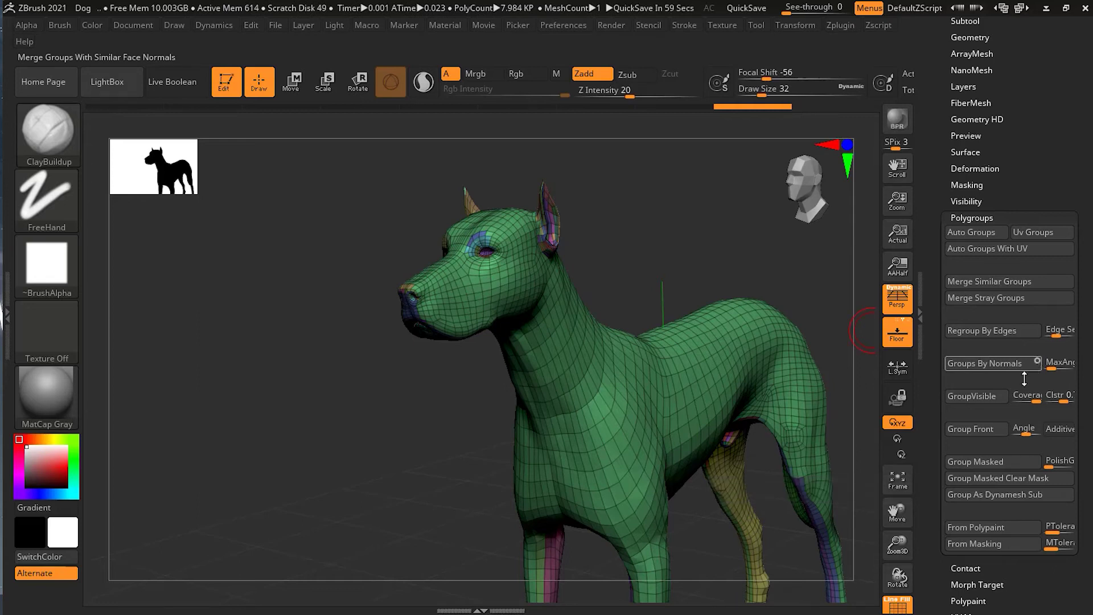
{"action": "left_click", "coordinate": [1009, 368]}
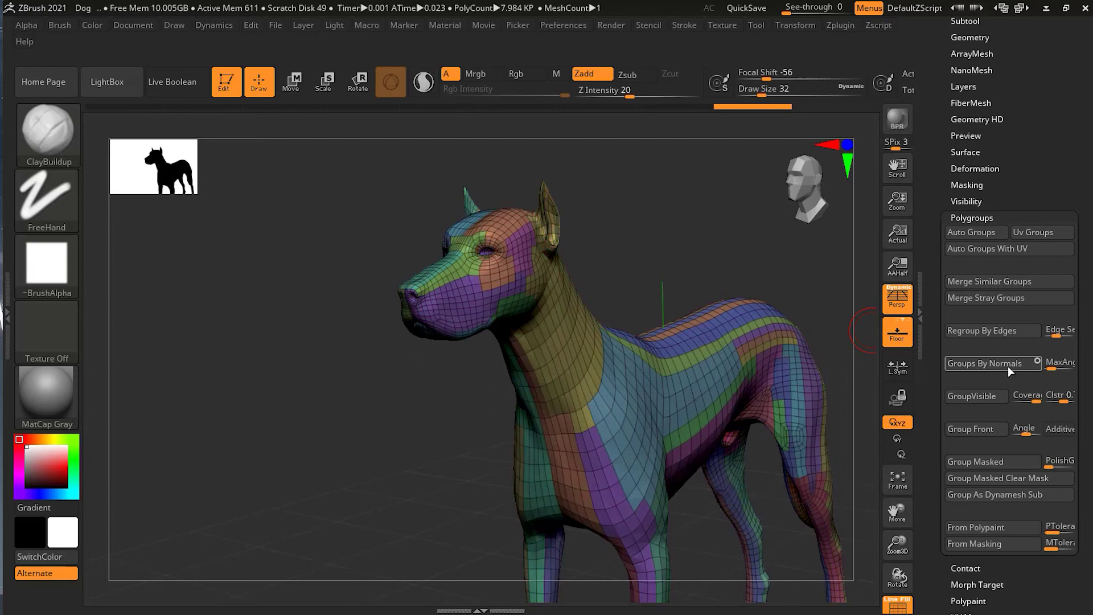
Step: Regroup by normals at MaxAngle 3, then at 50, merging the dog into one polygroup
{"action": "left_click_drag", "start_coordinate": [674, 264], "coordinate": [775, 307]}
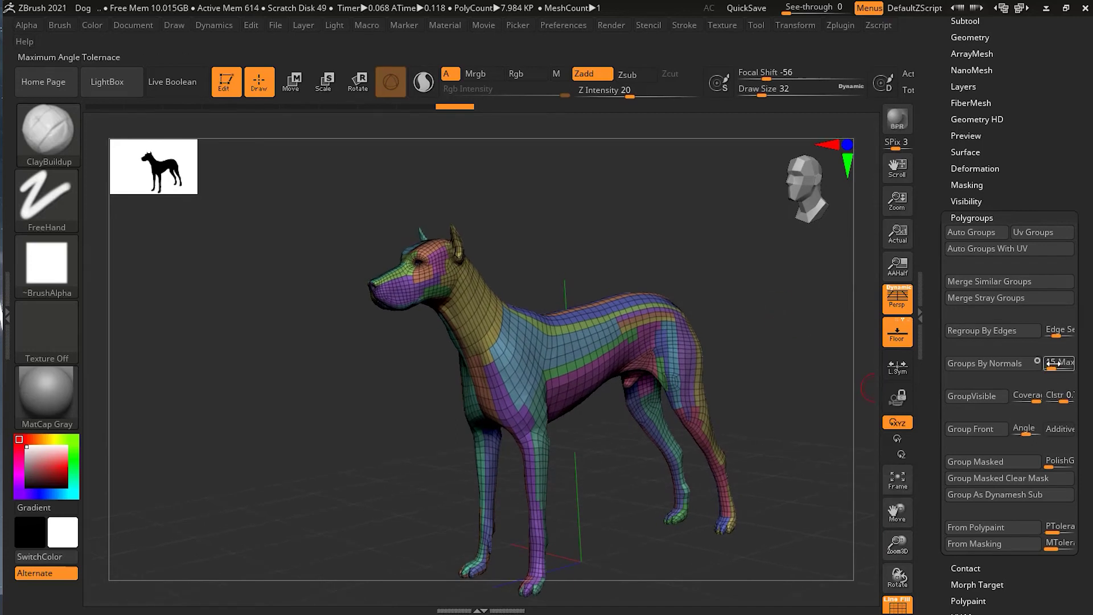
{"action": "left_click_drag", "start_coordinate": [1069, 373], "coordinate": [1069, 373]}
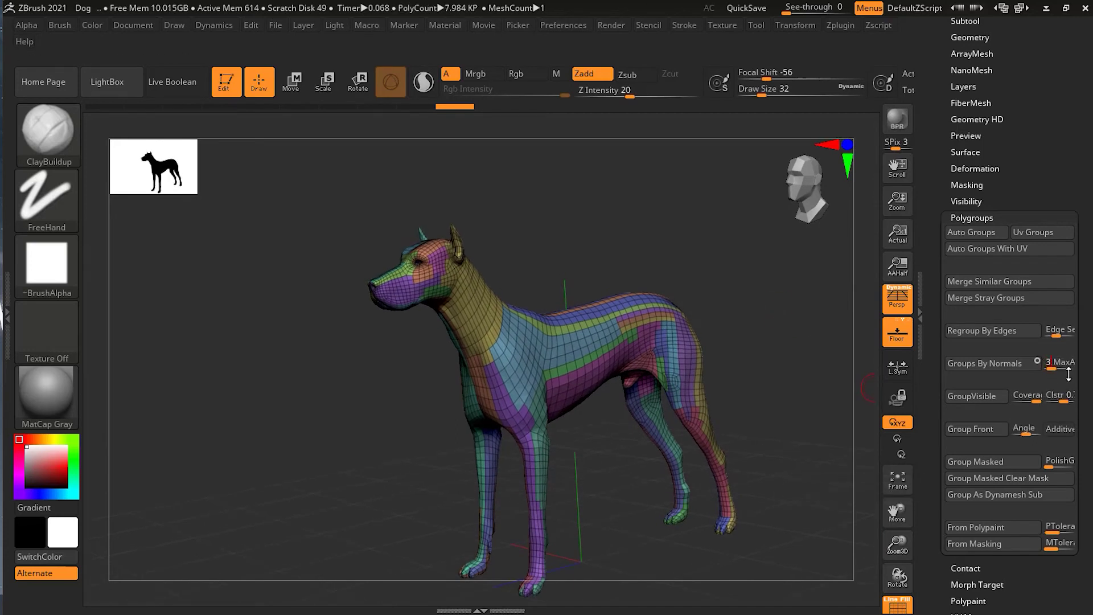
{"action": "left_click", "coordinate": [986, 361]}
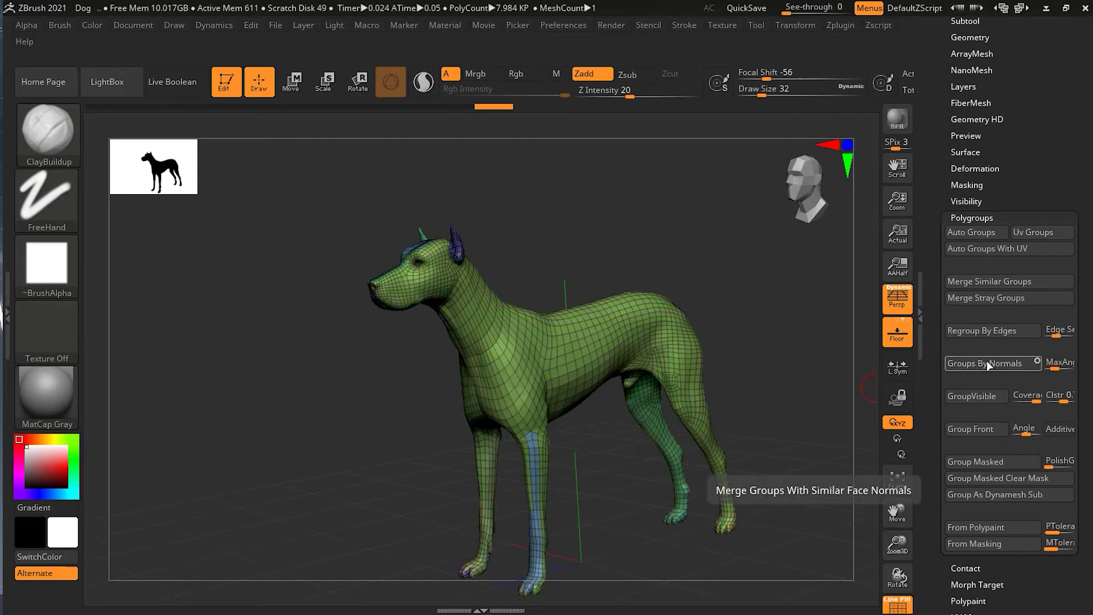
{"action": "left_click_drag", "start_coordinate": [771, 344], "coordinate": [863, 359]}
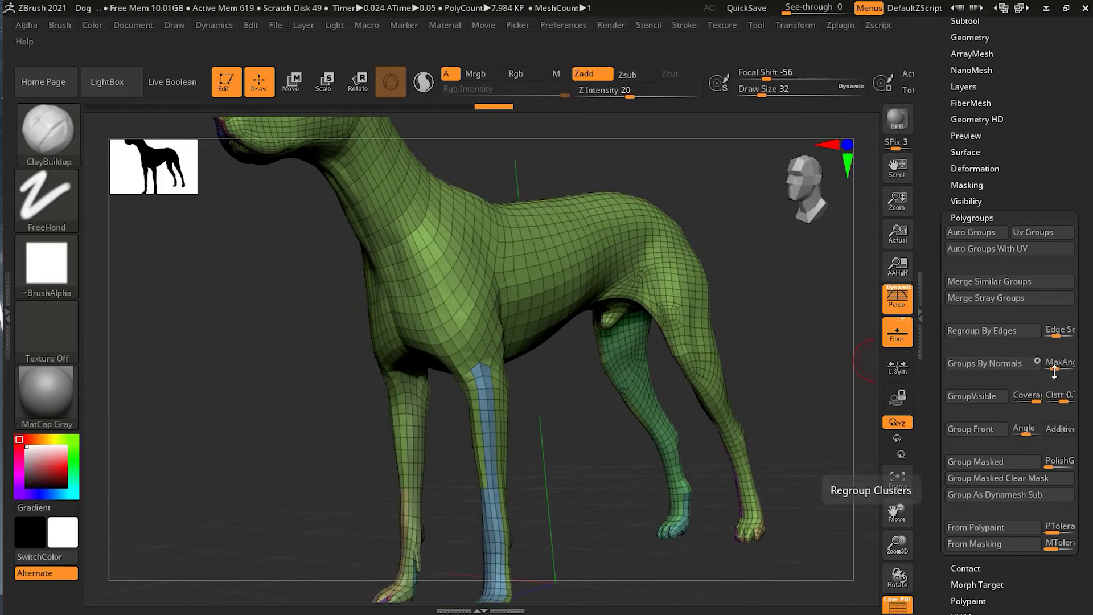
{"action": "left_click_drag", "start_coordinate": [1053, 366], "coordinate": [1055, 368]}
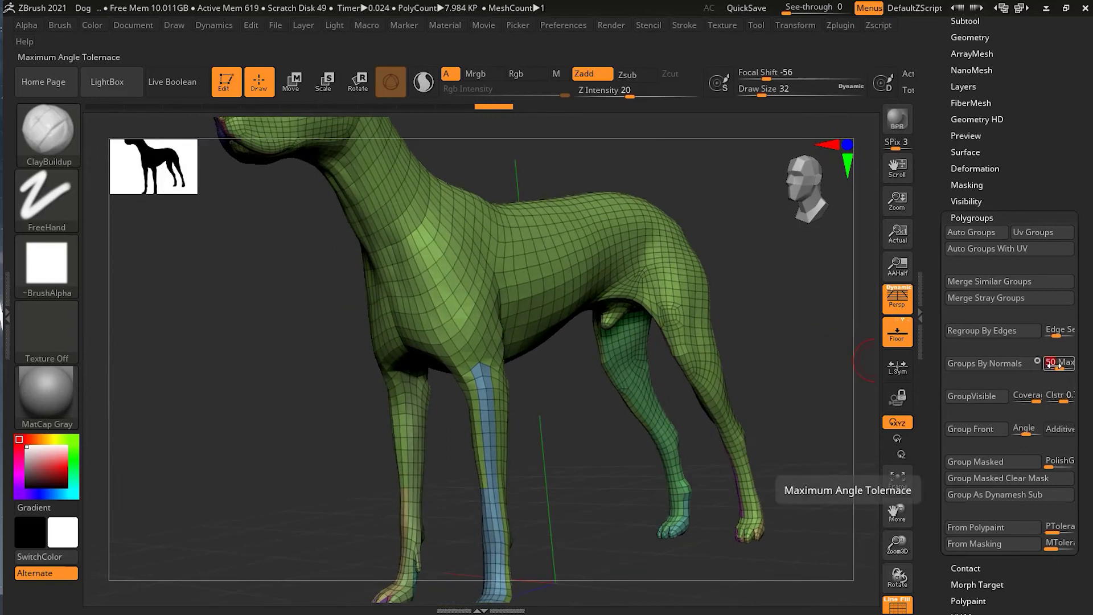
{"action": "left_click", "coordinate": [1006, 364]}
{"action": "key", "text": "f"}
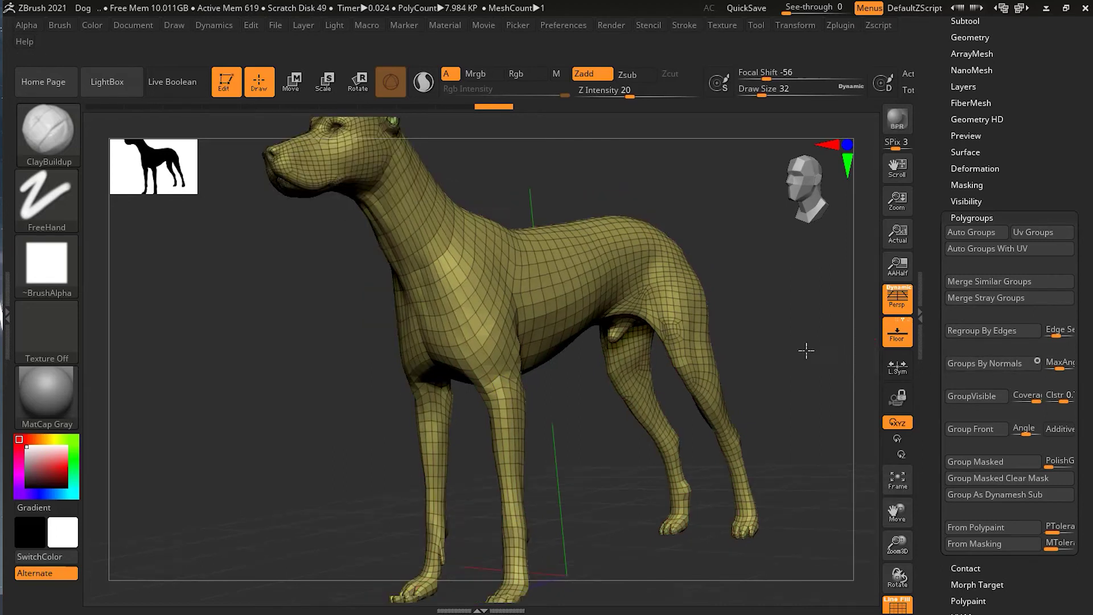
{"action": "left_click_drag", "start_coordinate": [695, 254], "coordinate": [430, 314]}
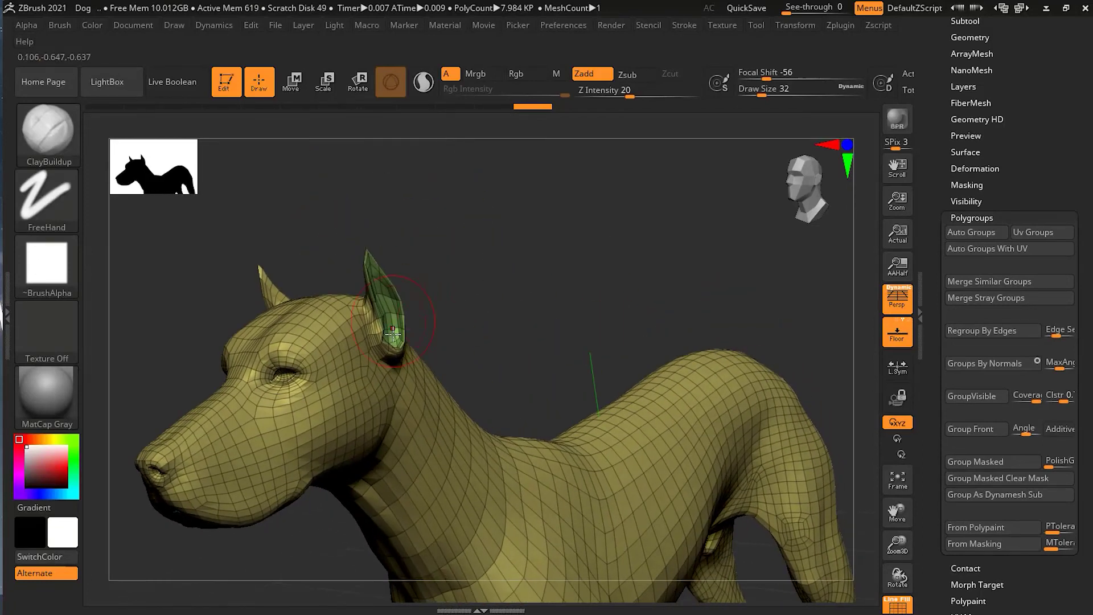
{"action": "left_click_drag", "start_coordinate": [504, 333], "coordinate": [554, 273]}
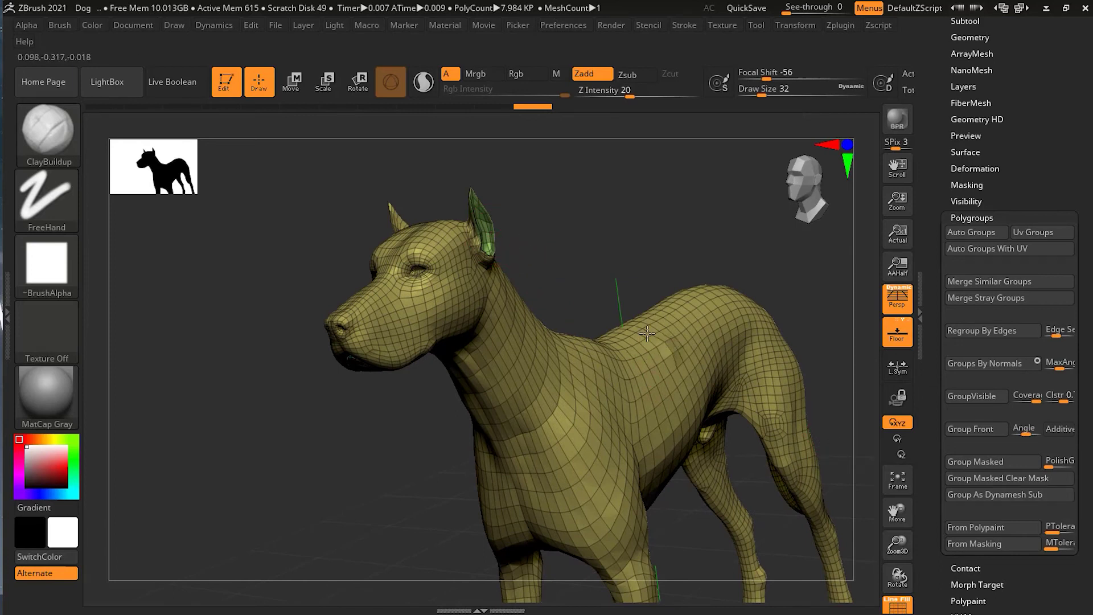
{"action": "left_click_drag", "start_coordinate": [363, 418], "coordinate": [319, 402], "text": "shift"}
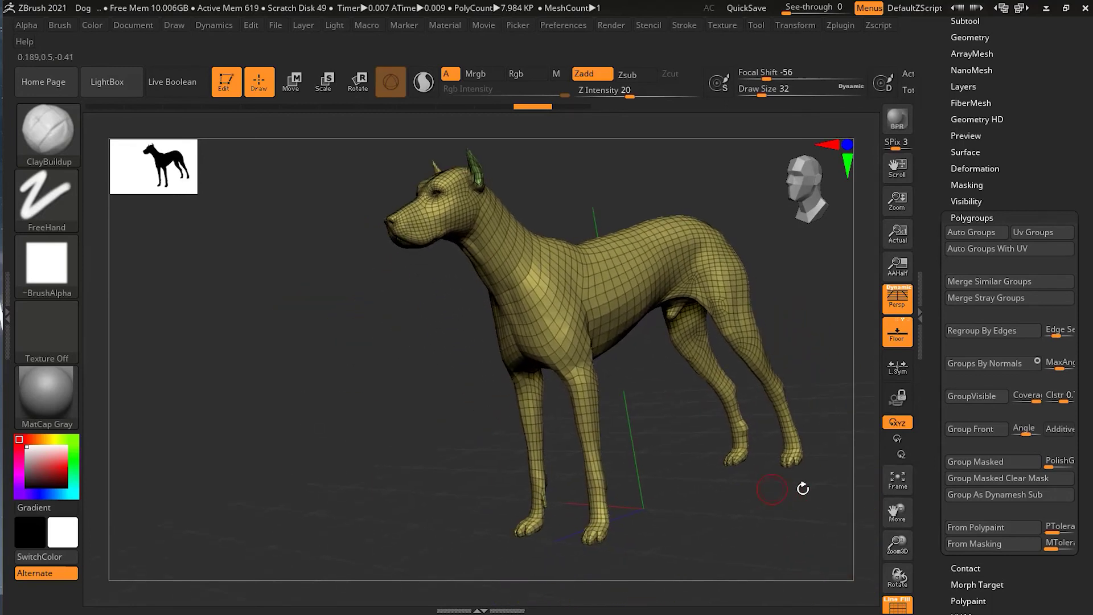
{"action": "left_click_drag", "start_coordinate": [805, 488], "coordinate": [792, 514], "text": "shift"}
{"action": "left_click_drag", "start_coordinate": [639, 526], "coordinate": [730, 542]}
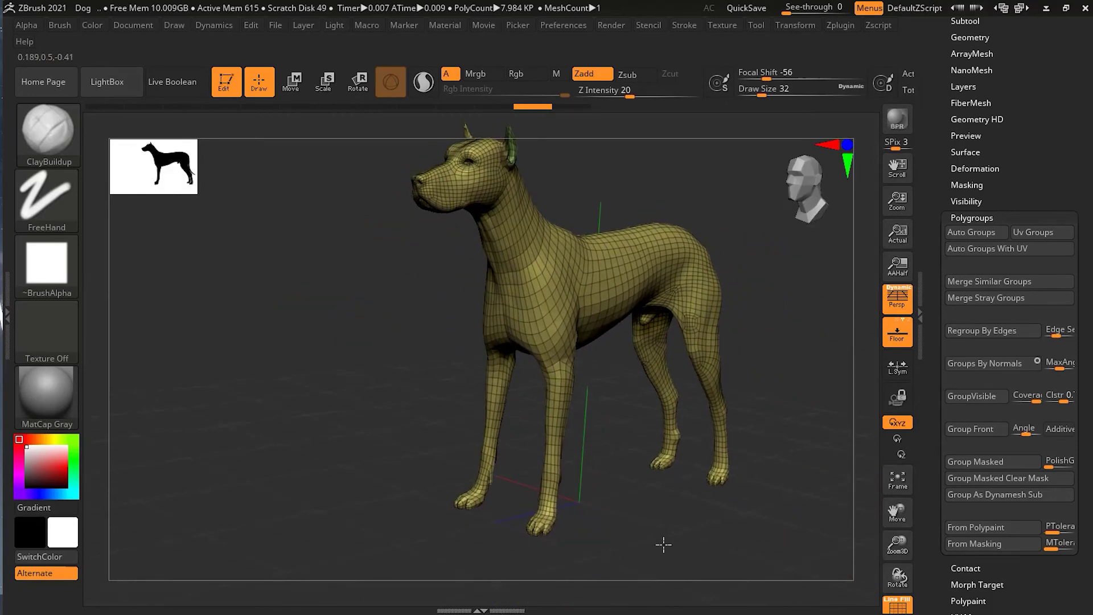
{"action": "left_click_drag", "start_coordinate": [749, 470], "coordinate": [800, 457]}
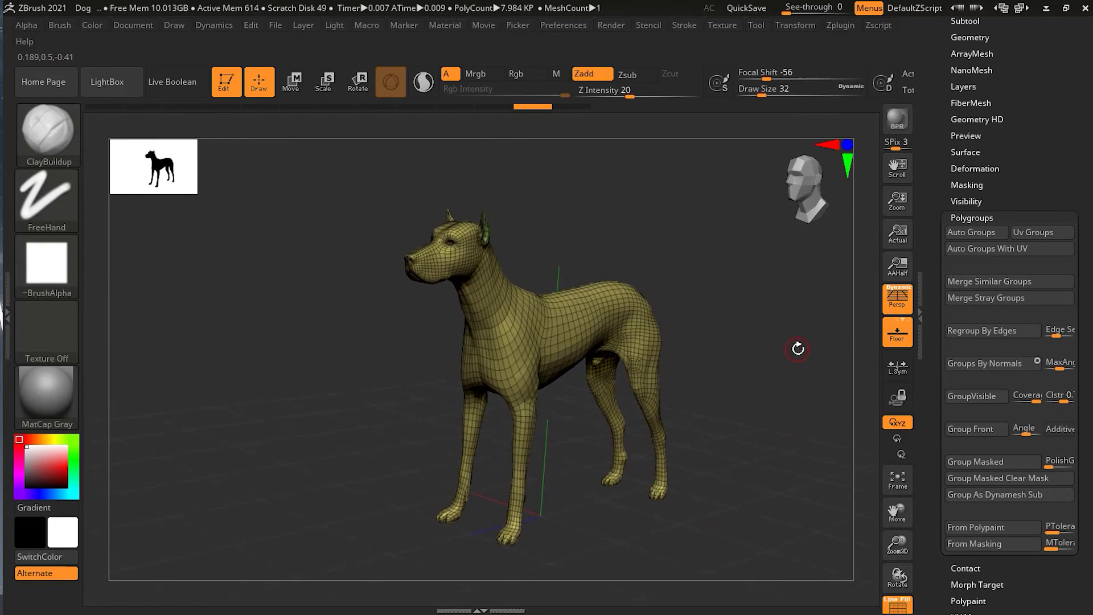
{"action": "key", "text": "shift"}
{"action": "mouse_move", "coordinate": [809, 335]}
{"action": "left_mouse_down", "text": "shift"}
{"action": "mouse_move", "coordinate": [811, 313]}
{"action": "mouse_move", "coordinate": [794, 349]}
{"action": "mouse_move", "coordinate": [721, 329]}
{"action": "mouse_move", "coordinate": [710, 340]}
{"action": "left_mouse_up", "text": "shift"}
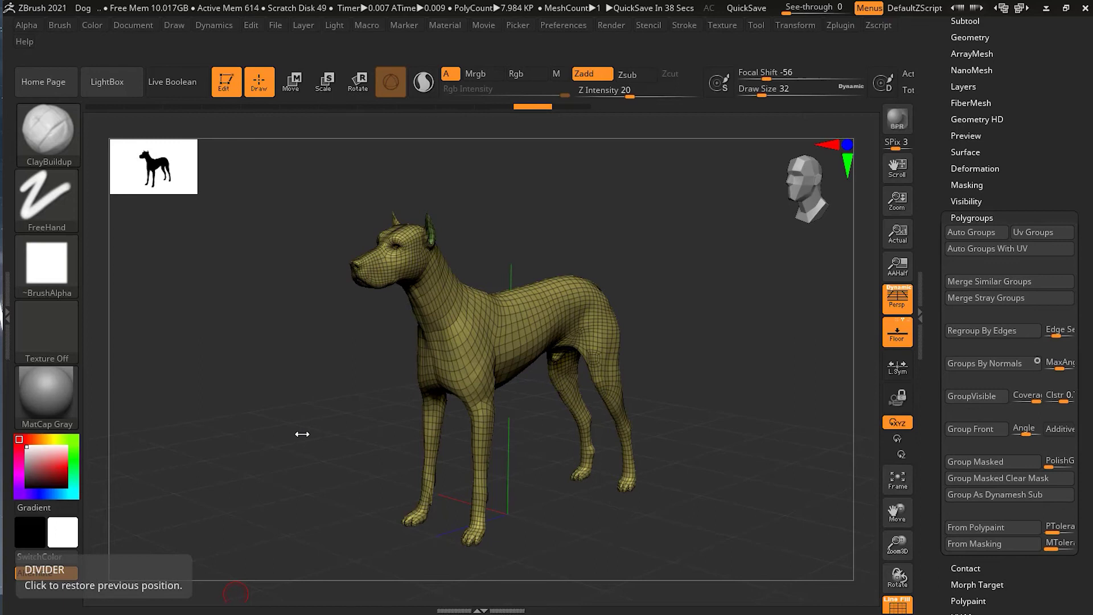
Step: Apply Group Front from an exact front view, then again from a side view
{"action": "mouse_move", "coordinate": [707, 371]}
{"action": "left_mouse_down", "text": "shift"}
{"action": "mouse_move", "coordinate": [723, 371]}
{"action": "mouse_move", "coordinate": [676, 381]}
{"action": "mouse_move", "coordinate": [655, 371]}
{"action": "mouse_move", "coordinate": [777, 314]}
{"action": "left_mouse_up", "text": "shift"}
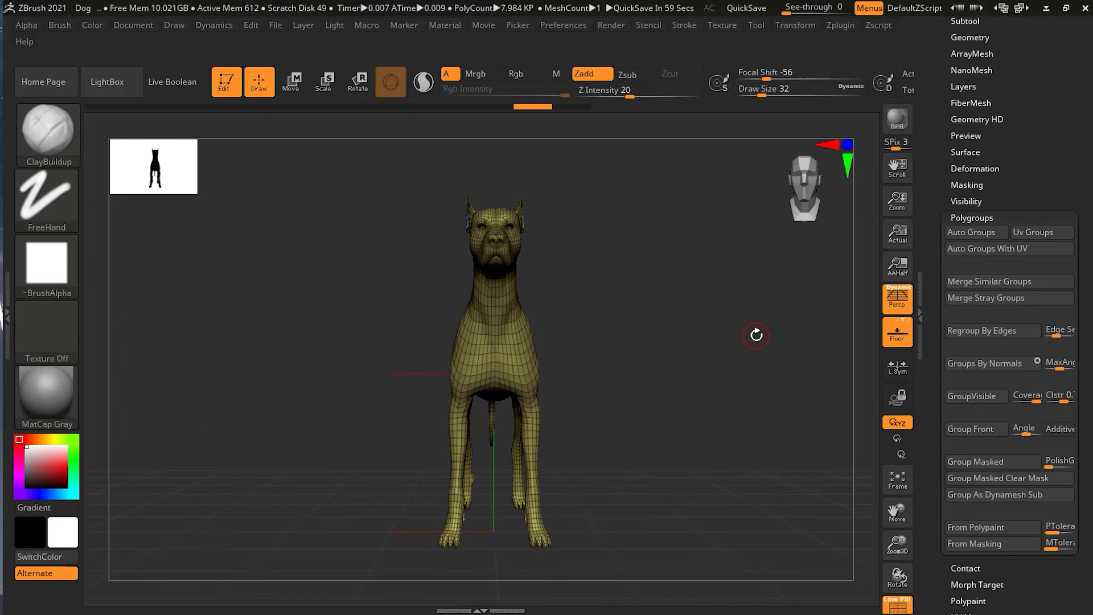
{"action": "left_click", "coordinate": [990, 433]}
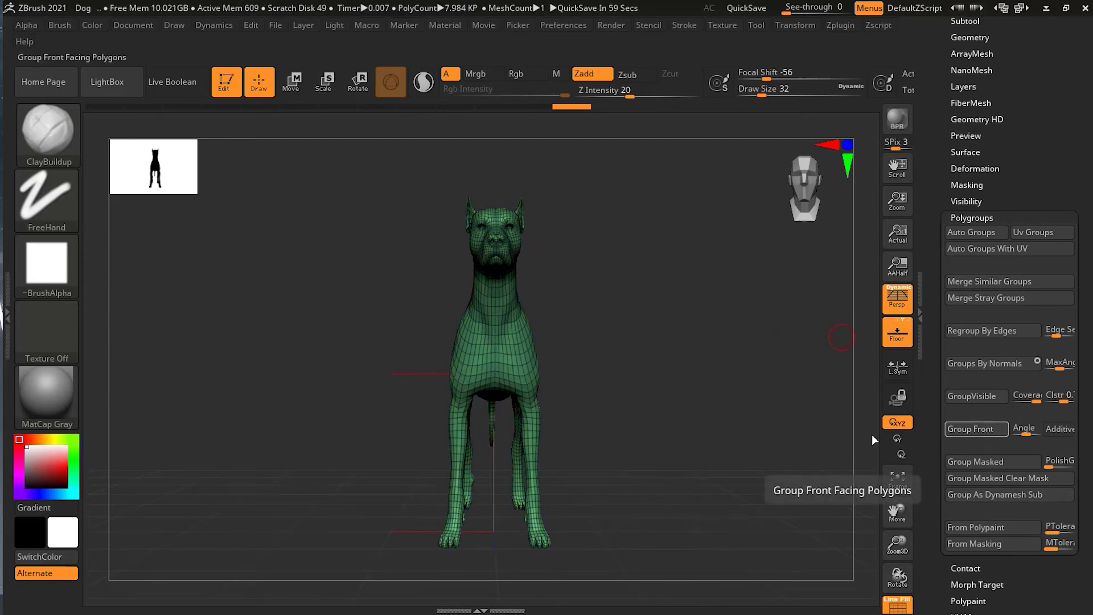
{"action": "mouse_move", "coordinate": [725, 354]}
{"action": "left_mouse_down"}
{"action": "mouse_move", "coordinate": [682, 370]}
{"action": "mouse_move", "coordinate": [594, 378]}
{"action": "mouse_move", "coordinate": [660, 380]}
{"action": "mouse_move", "coordinate": [604, 299]}
{"action": "left_mouse_up"}
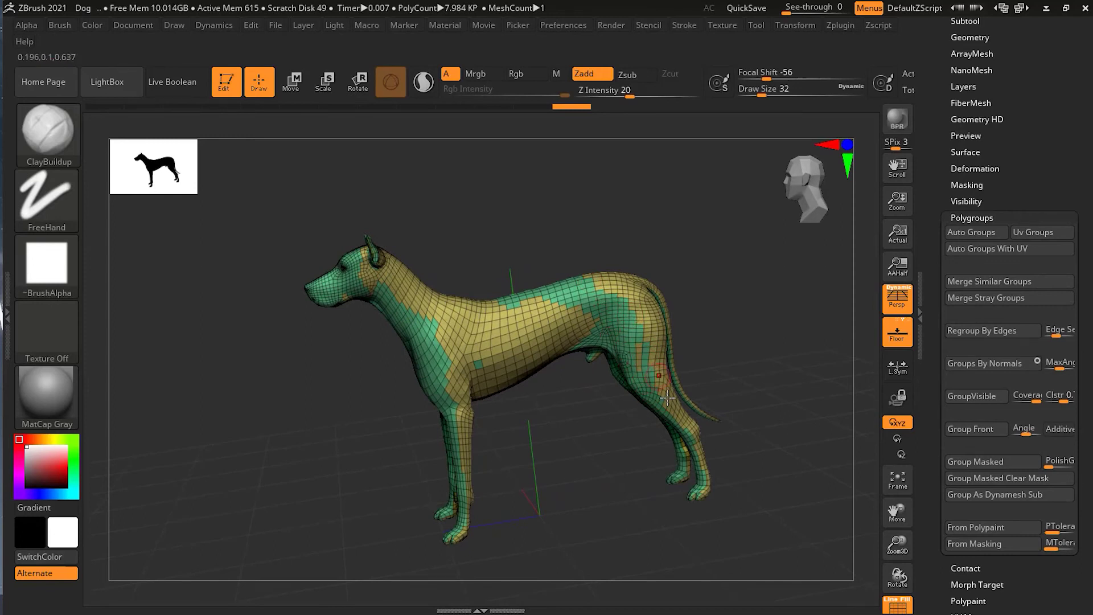
{"action": "left_click_drag", "start_coordinate": [604, 462], "coordinate": [626, 453]}
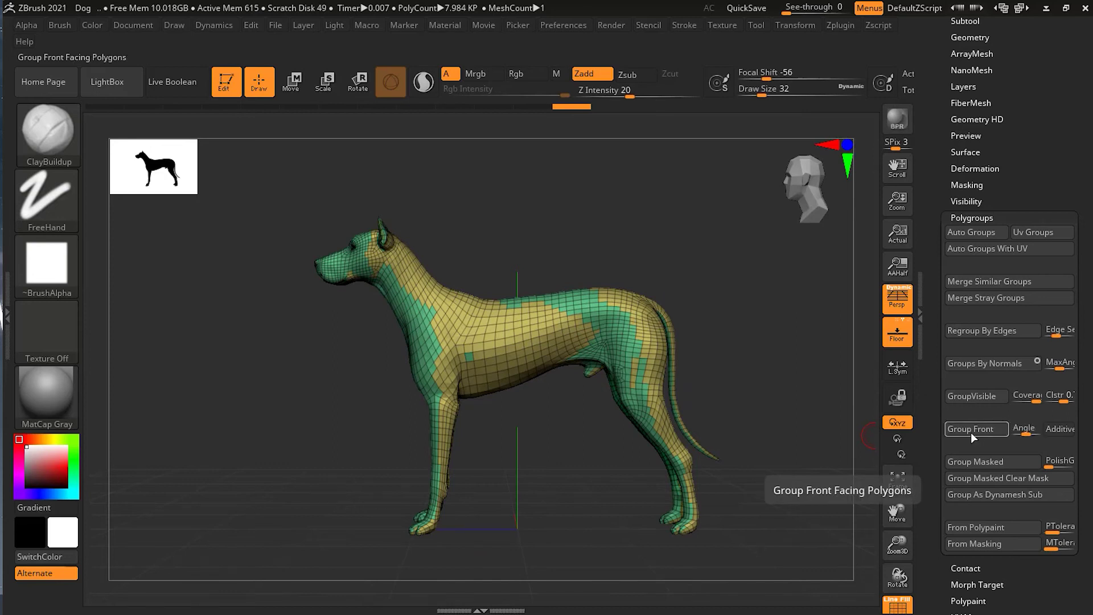
{"action": "left_click", "coordinate": [985, 429]}
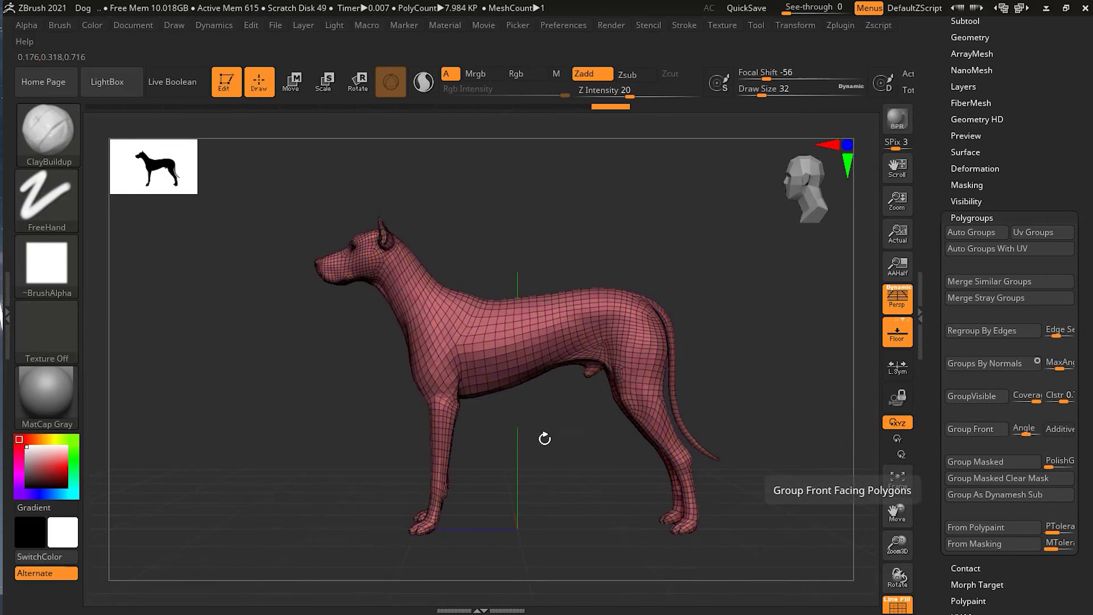
Step: Reapply Group Front from a three-quarter view and an exact side view, checking each result
{"action": "mouse_move", "coordinate": [547, 439]}
{"action": "left_mouse_down"}
{"action": "mouse_move", "coordinate": [659, 435]}
{"action": "mouse_move", "coordinate": [561, 439]}
{"action": "mouse_move", "coordinate": [712, 451]}
{"action": "left_mouse_up"}
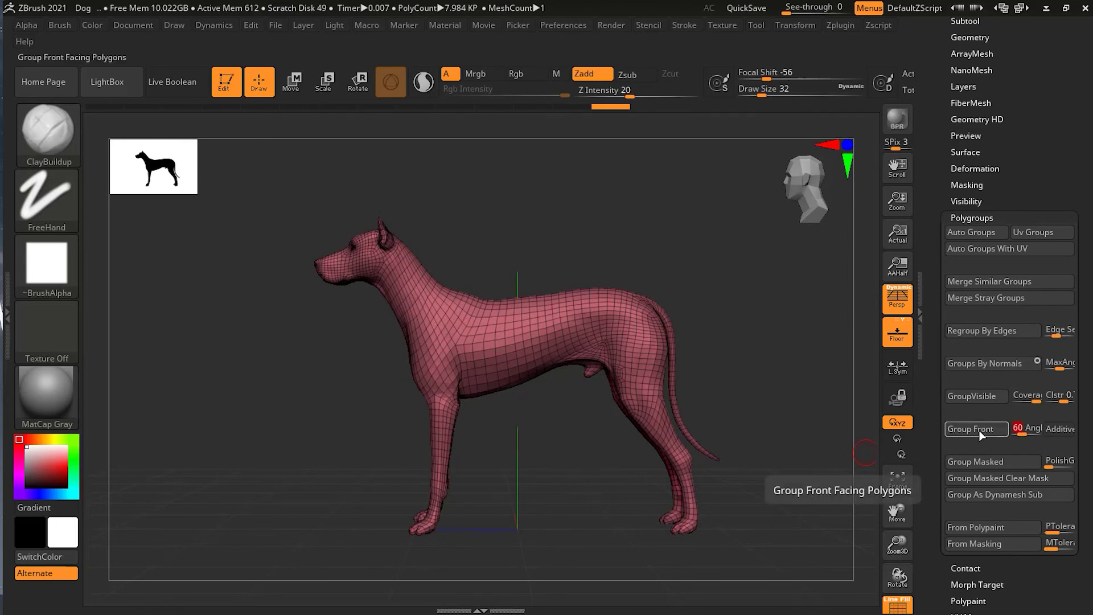
{"action": "left_click", "coordinate": [981, 435]}
{"action": "left_click_drag", "start_coordinate": [549, 450], "coordinate": [482, 378]}
{"action": "left_click_drag", "start_coordinate": [732, 327], "coordinate": [695, 429]}
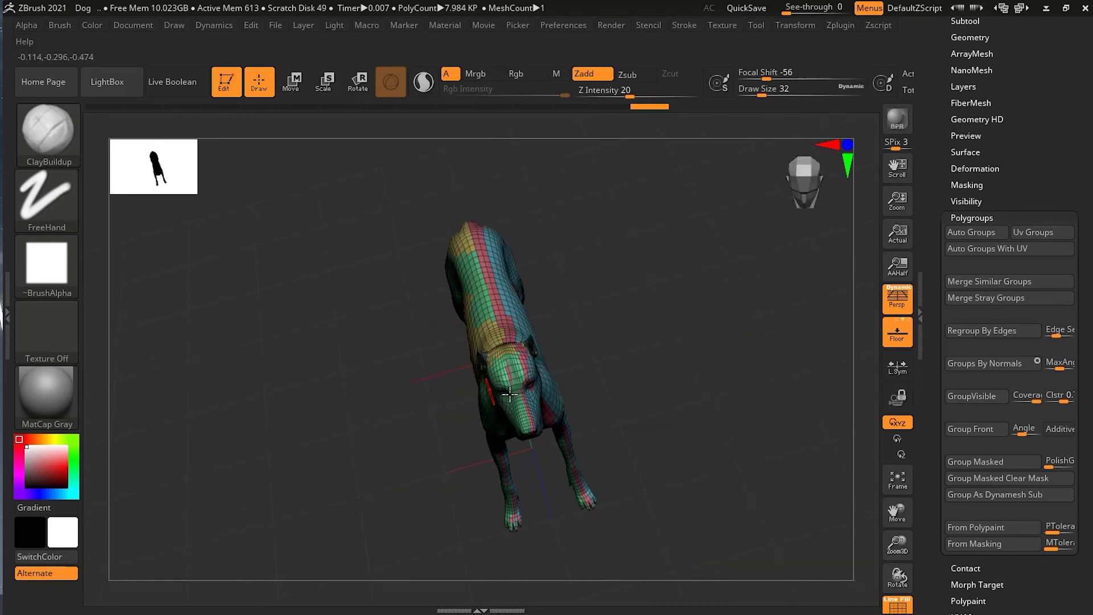
{"action": "mouse_move", "coordinate": [626, 449]}
{"action": "left_mouse_down", "text": "shift"}
{"action": "mouse_move", "coordinate": [575, 434]}
{"action": "mouse_move", "coordinate": [581, 457]}
{"action": "left_mouse_up", "text": "shift"}
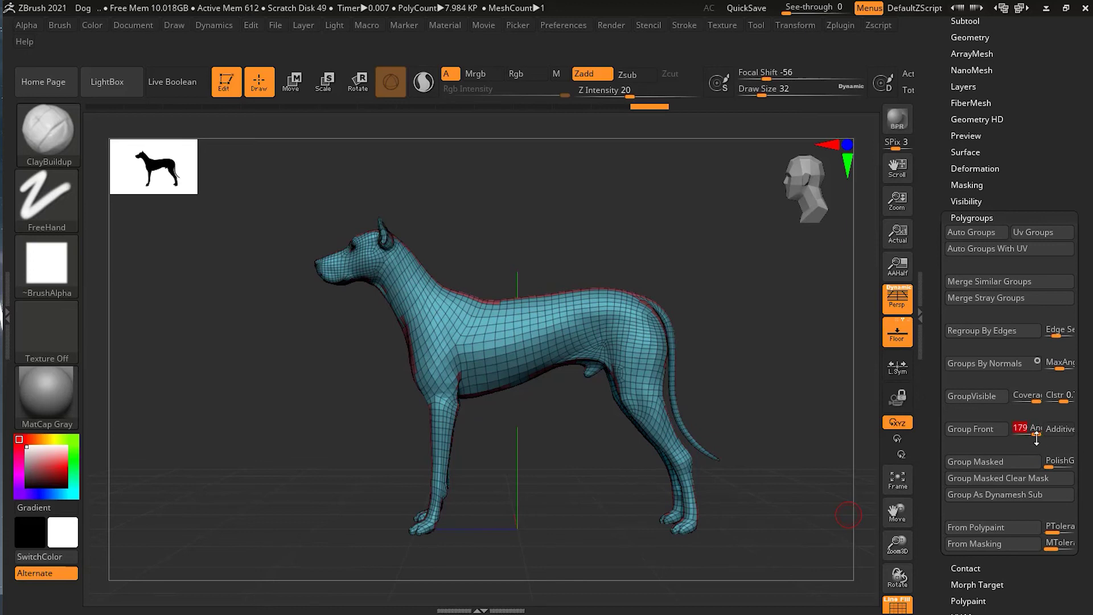
{"action": "left_click", "coordinate": [990, 431]}
{"action": "left_click_drag", "start_coordinate": [744, 281], "coordinate": [820, 283]}
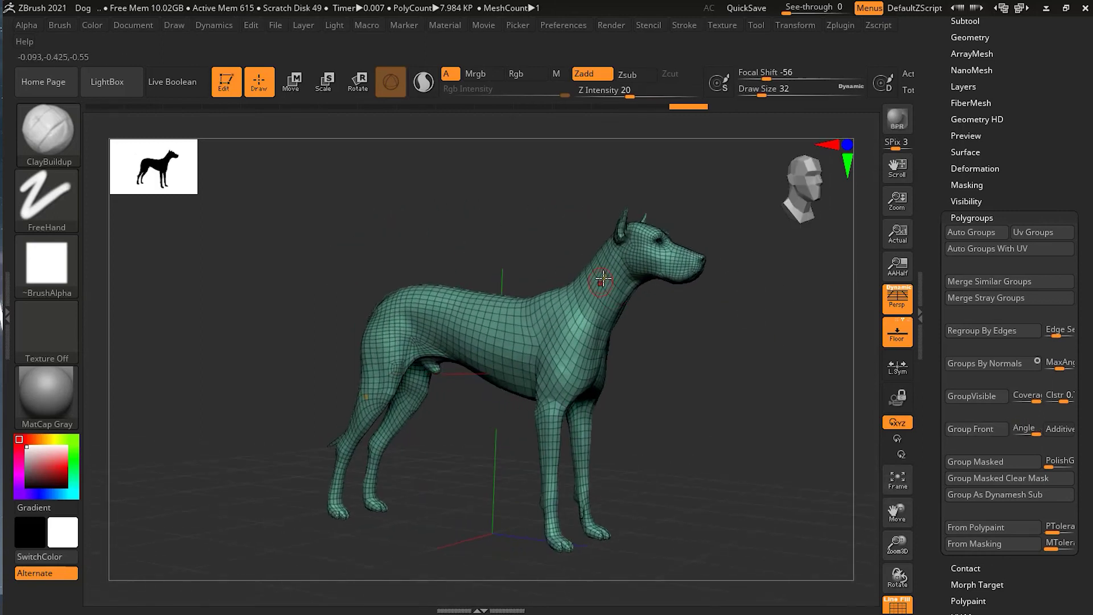
{"action": "left_click_drag", "start_coordinate": [726, 360], "coordinate": [632, 361]}
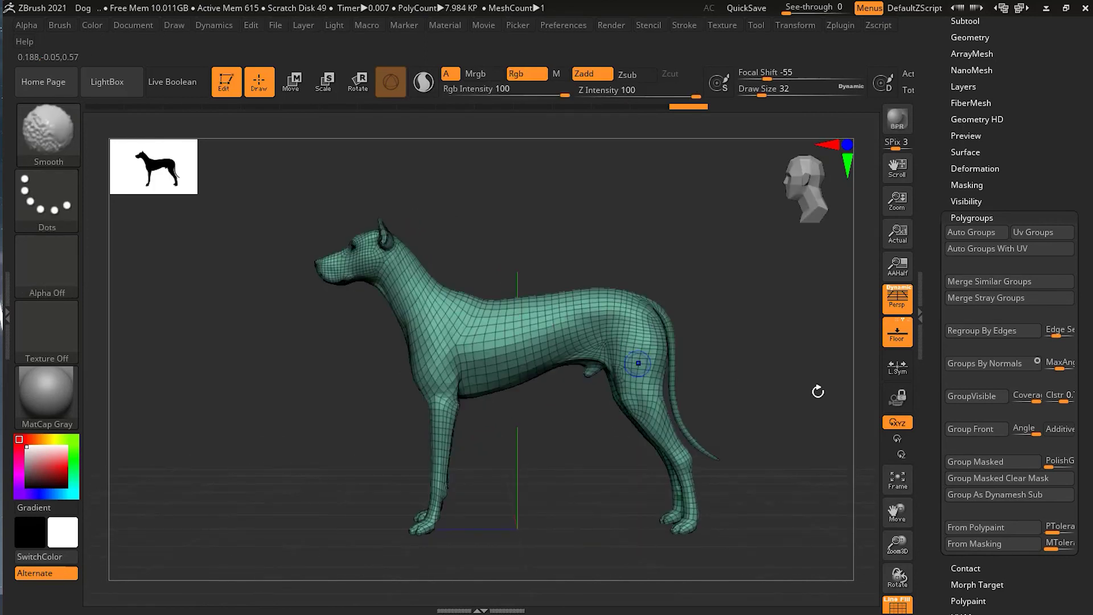
Step: Set the Group Front Angle to 100, regroup, and turn the dog to a front view
{"action": "left_click", "coordinate": [1025, 428]}
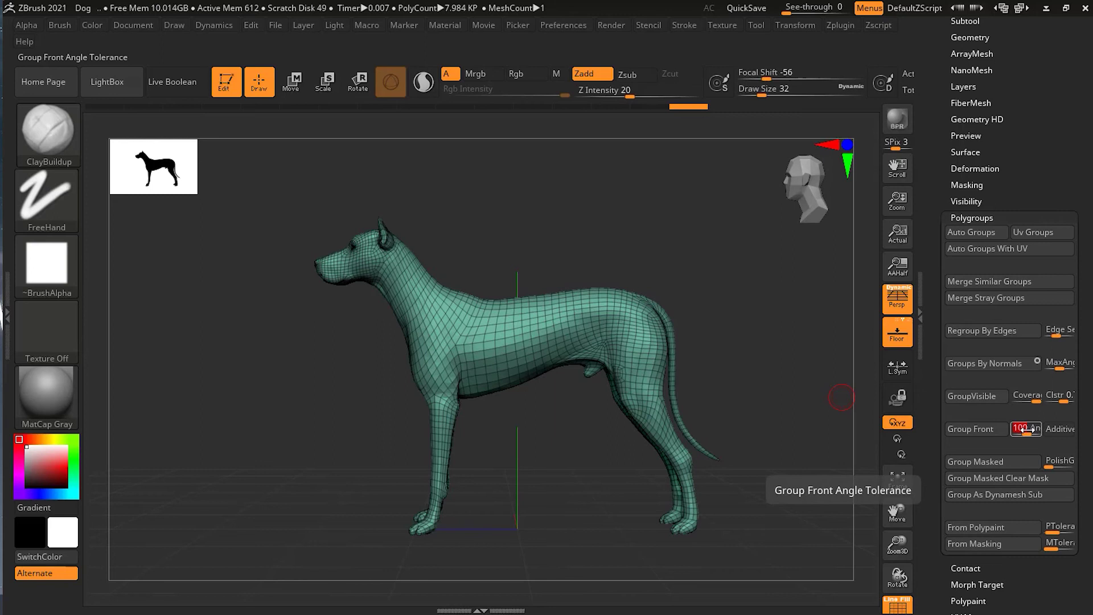
{"action": "type", "text": "100"}
{"action": "left_click", "coordinate": [974, 427]}
{"action": "left_click_drag", "start_coordinate": [655, 236], "coordinate": [711, 236]}
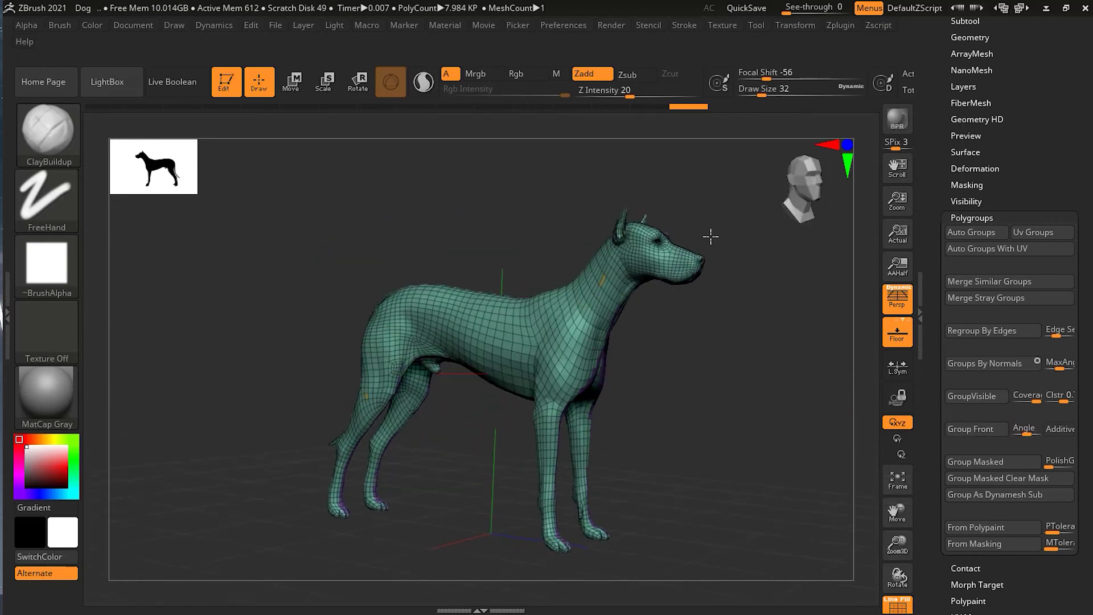
{"action": "left_click_drag", "start_coordinate": [676, 344], "coordinate": [596, 342], "text": "shift"}
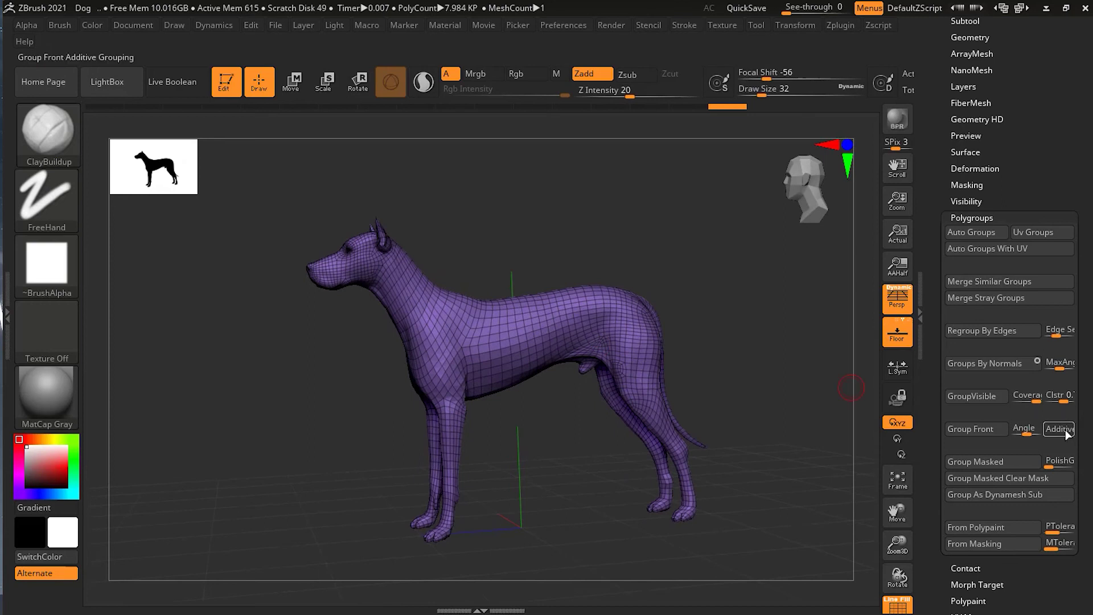
Step: With Angle 90 and Additive on, group the dog's side-facing polygons and orbit to inspect
{"action": "left_click", "coordinate": [1025, 430]}
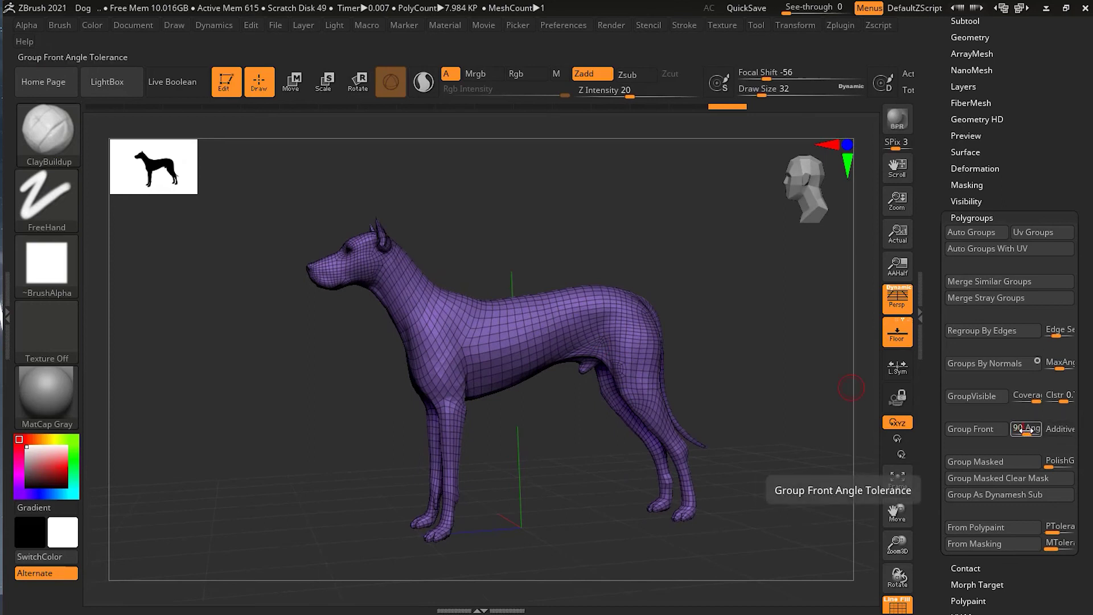
{"action": "left_click", "coordinate": [1056, 431]}
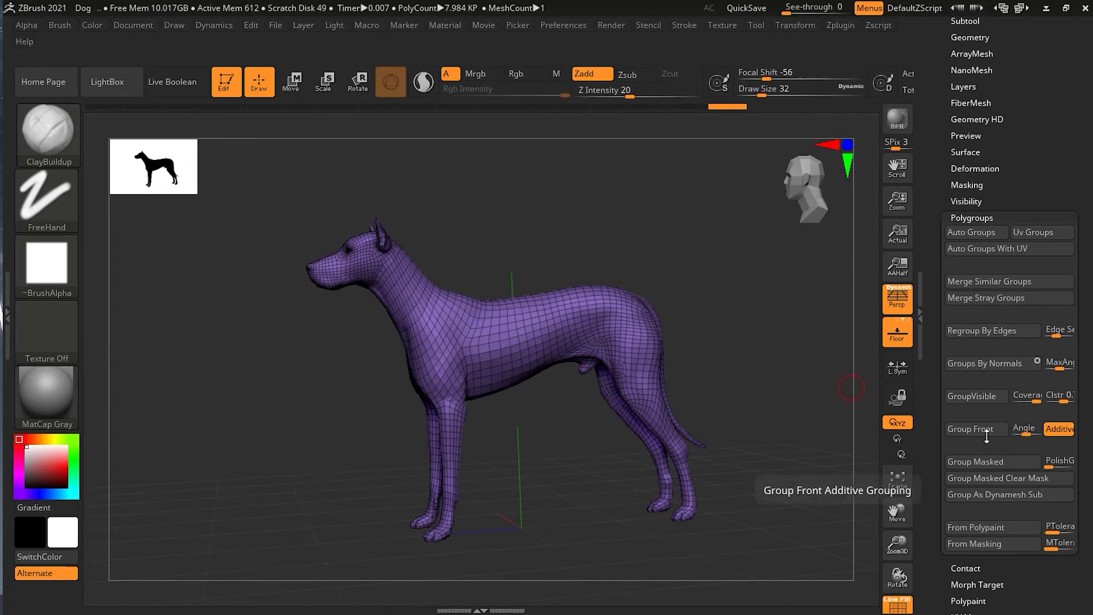
{"action": "left_click_drag", "start_coordinate": [761, 357], "coordinate": [752, 357], "text": "shift"}
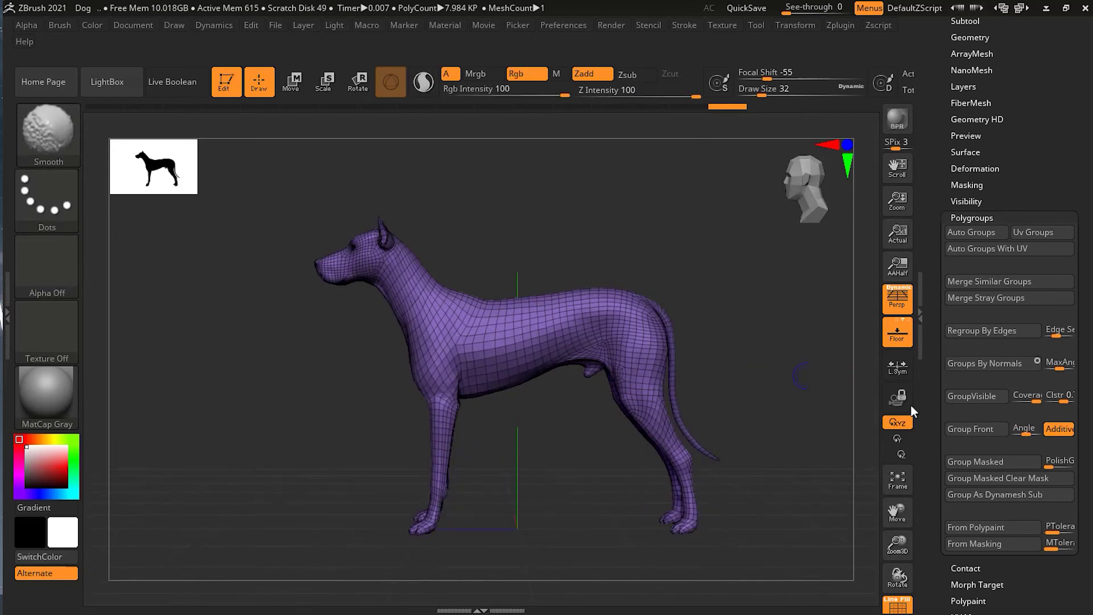
{"action": "left_click", "coordinate": [977, 432]}
{"action": "left_click_drag", "start_coordinate": [535, 462], "coordinate": [432, 415]}
{"action": "left_click_drag", "start_coordinate": [588, 516], "coordinate": [610, 507]}
{"action": "left_click_drag", "start_coordinate": [632, 395], "coordinate": [579, 442]}
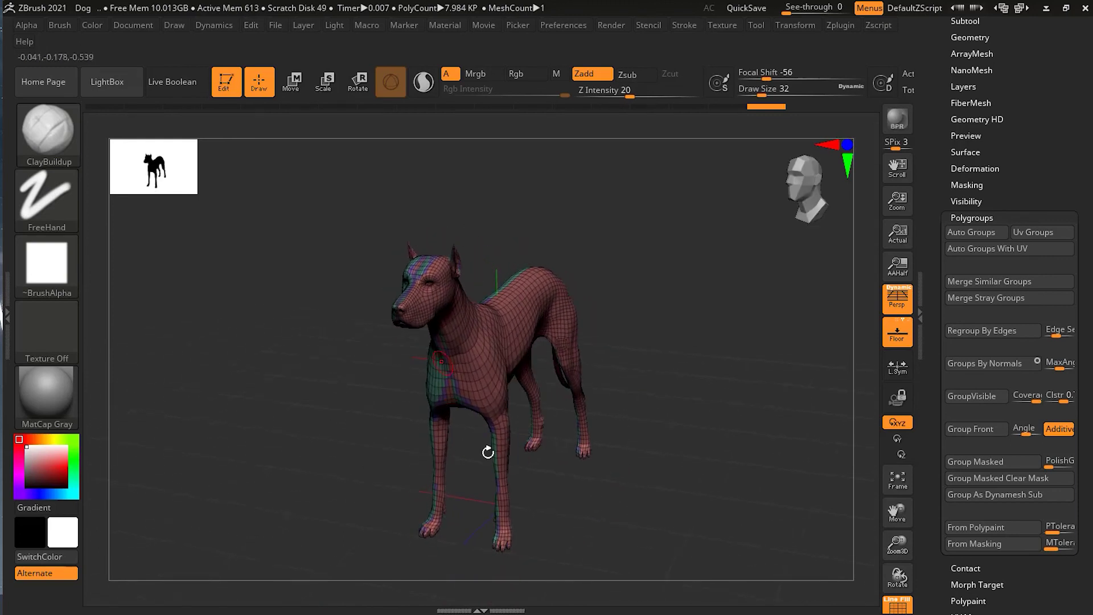
{"action": "left_click_drag", "start_coordinate": [718, 454], "coordinate": [702, 462]}
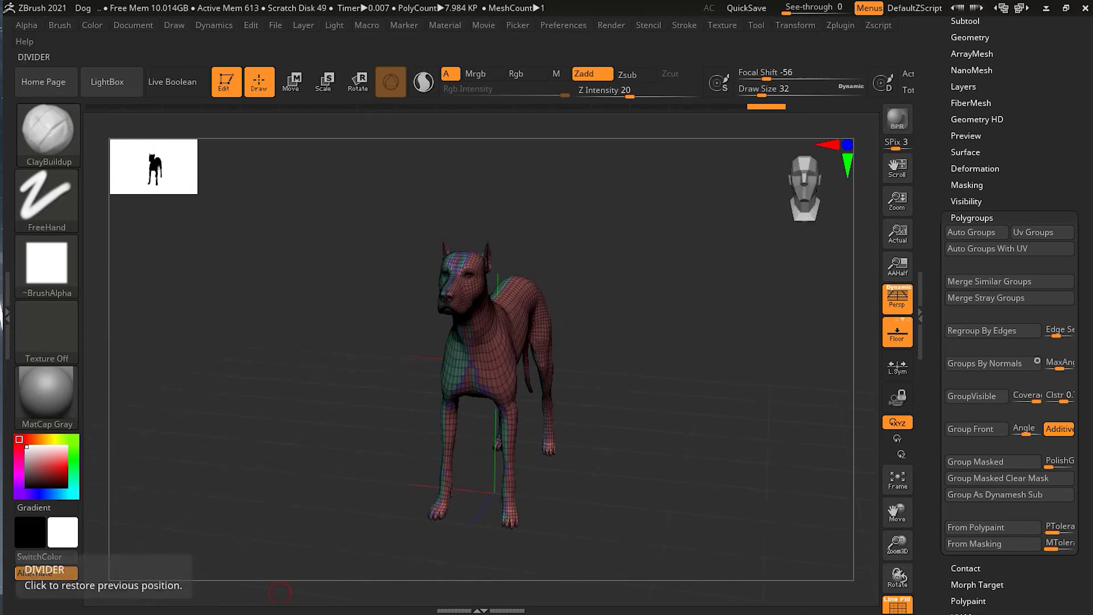
Step: Isolate the dog's head from a side view and make it its own polygroup
{"action": "left_click_drag", "start_coordinate": [712, 360], "coordinate": [684, 361], "text": "shift"}
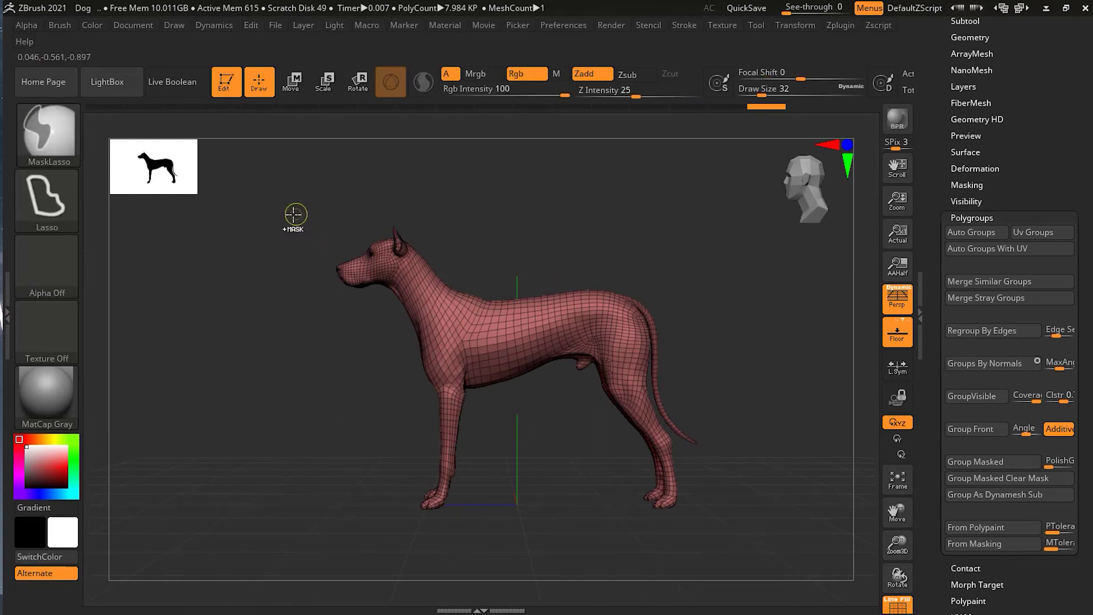
{"action": "mouse_move", "coordinate": [283, 232]}
{"action": "left_mouse_down", "text": "ctrl+shift"}
{"action": "mouse_move", "coordinate": [319, 310]}
{"action": "mouse_move", "coordinate": [370, 301]}
{"action": "mouse_move", "coordinate": [418, 258]}
{"action": "mouse_move", "coordinate": [410, 196]}
{"action": "mouse_move", "coordinate": [319, 194]}
{"action": "mouse_move", "coordinate": [288, 225]}
{"action": "left_mouse_up", "text": "ctrl+shift"}
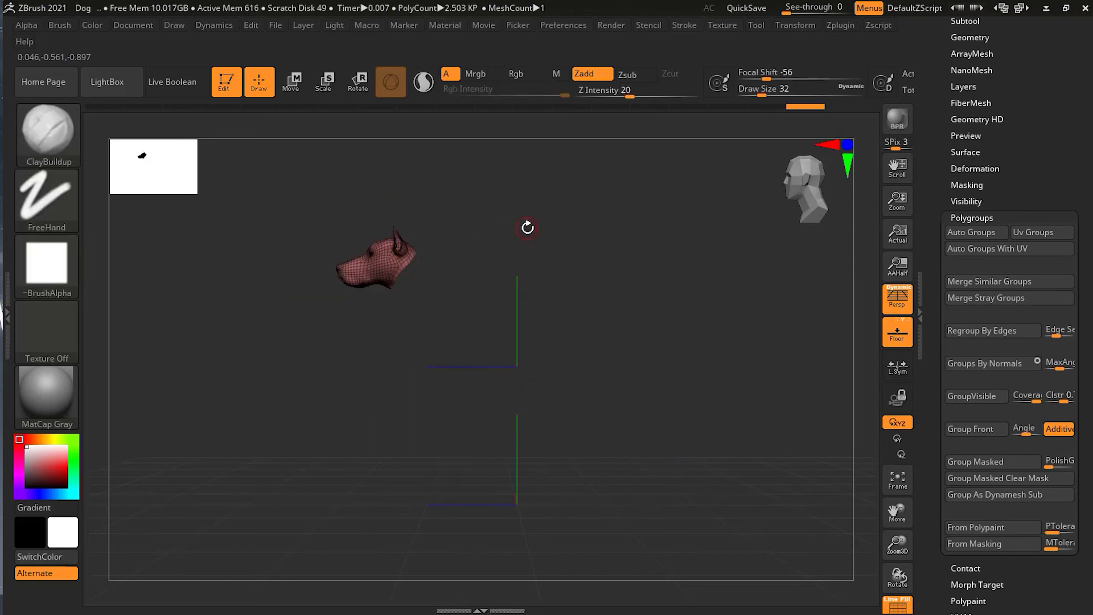
{"action": "key", "text": "ctrl+w"}
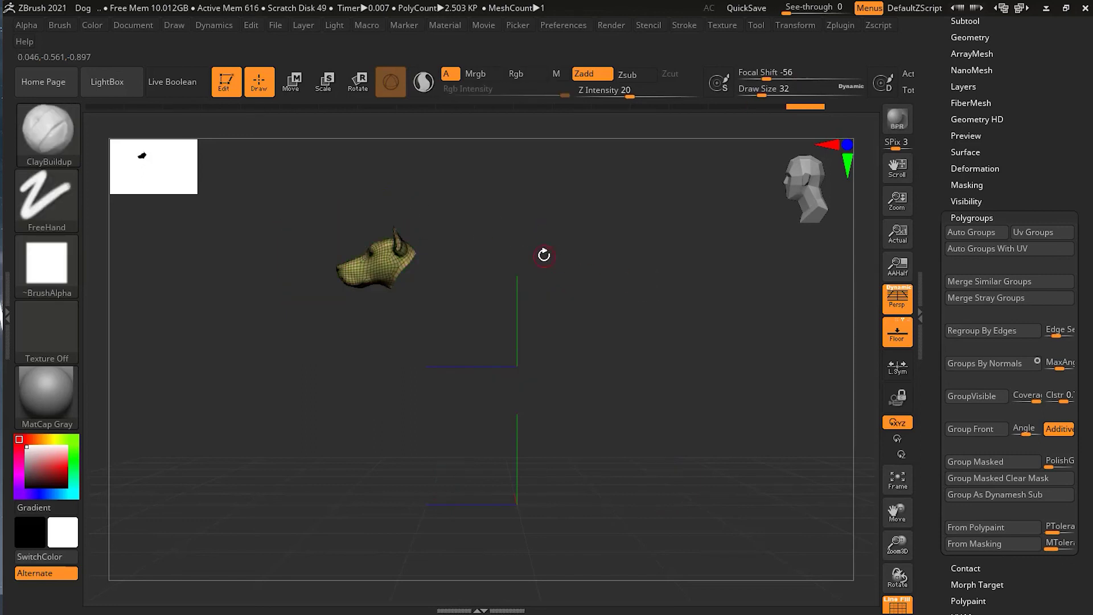
{"action": "left_click_drag", "start_coordinate": [544, 255], "coordinate": [597, 291], "text": "alt"}
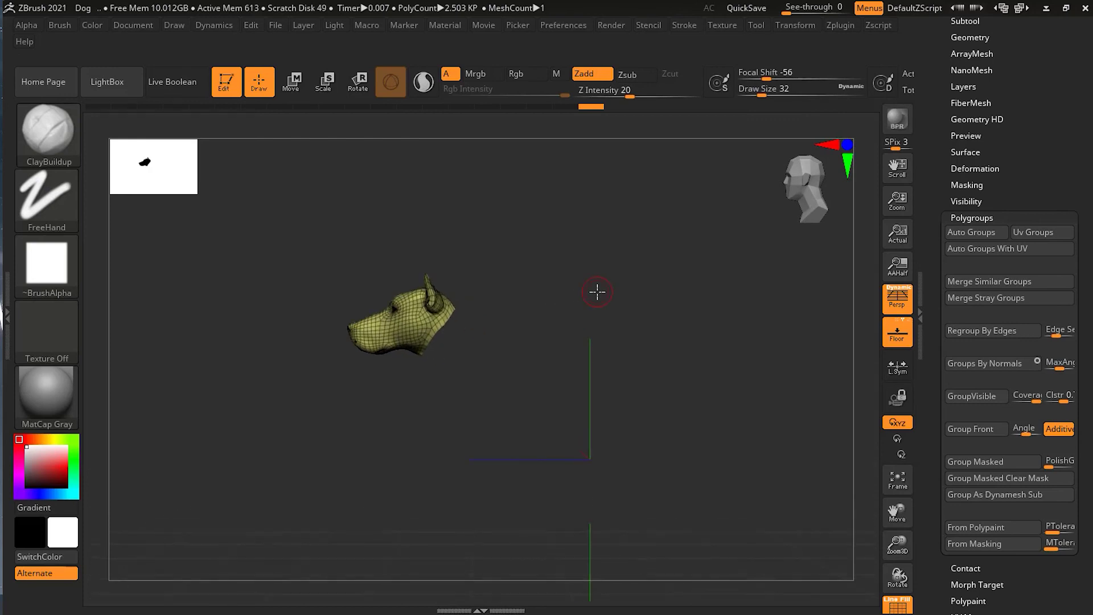
{"action": "left_click", "coordinate": [745, 233], "text": "ctrl+shift"}
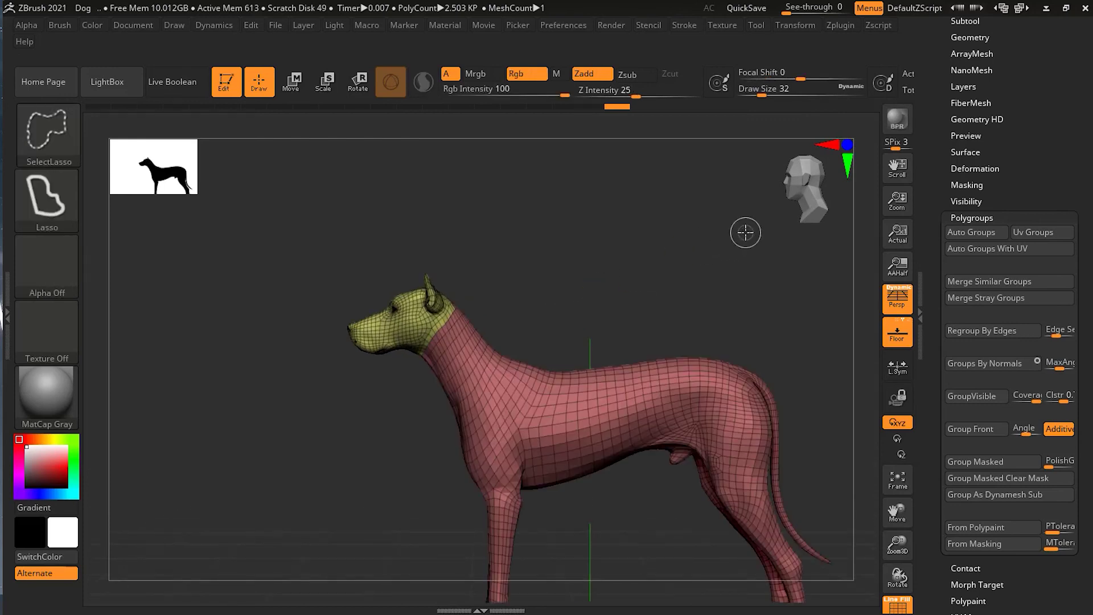
Step: Isolate the torso with the lasso and give it its own polygroup
{"action": "key", "text": "ctrl+shift"}
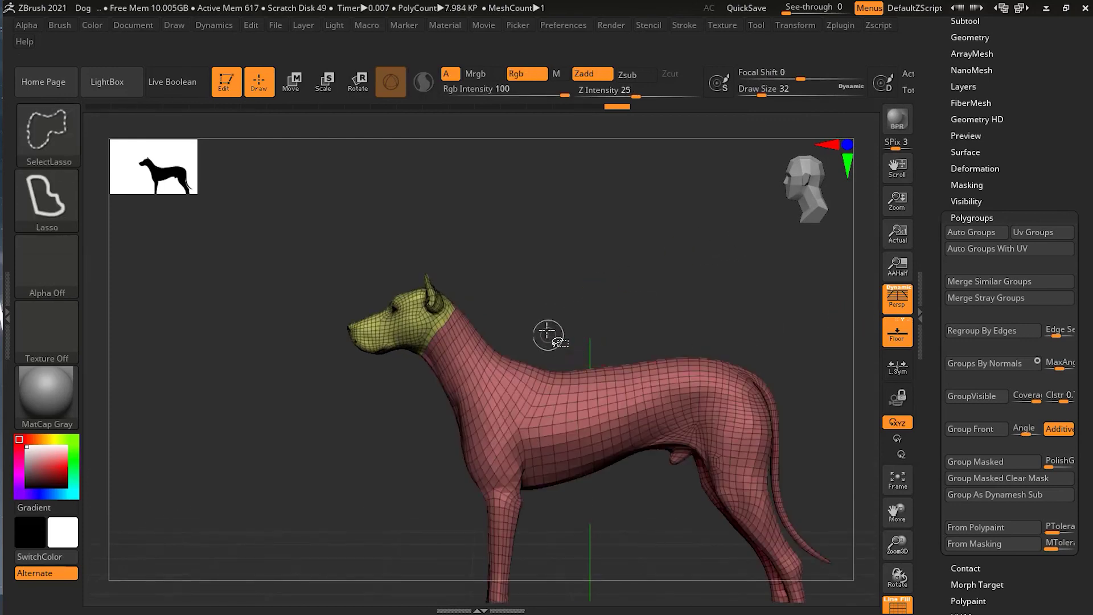
{"action": "mouse_move", "coordinate": [534, 324]}
{"action": "left_mouse_down", "text": "ctrl+shift"}
{"action": "mouse_move", "coordinate": [434, 439]}
{"action": "mouse_move", "coordinate": [456, 528]}
{"action": "mouse_move", "coordinate": [561, 532]}
{"action": "mouse_move", "coordinate": [732, 485]}
{"action": "mouse_move", "coordinate": [776, 319]}
{"action": "mouse_move", "coordinate": [427, 312]}
{"action": "mouse_move", "coordinate": [455, 313]}
{"action": "left_mouse_up", "text": "ctrl+shift"}
{"action": "key", "text": "ctrl+w"}
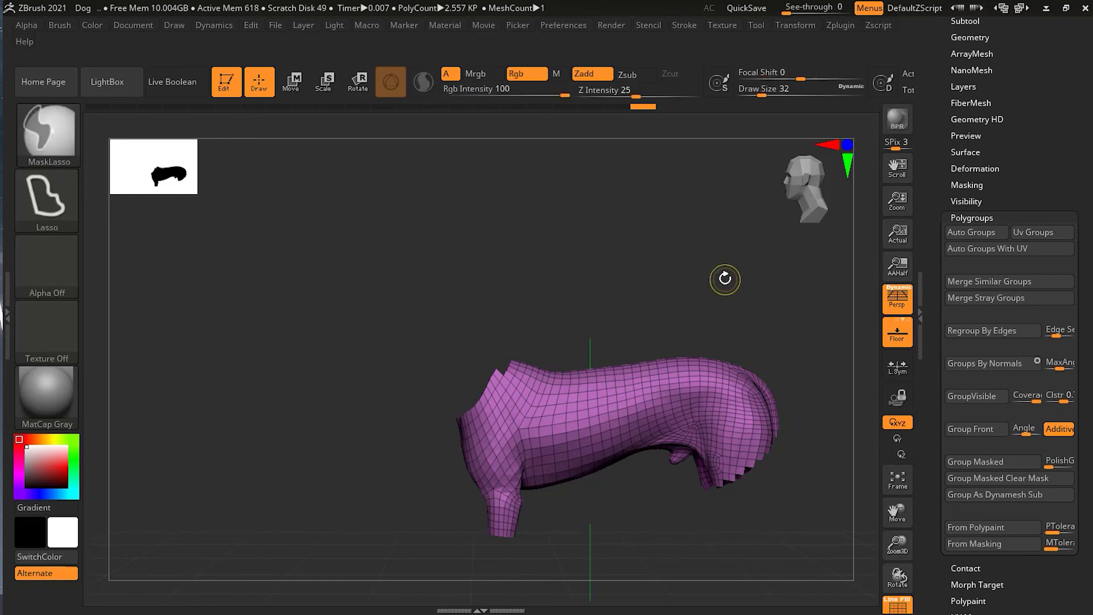
{"action": "left_click", "coordinate": [725, 279], "text": "ctrl+shift"}
Step: Group the hind legs and tail together, then show the whole dog and orbit to check
{"action": "left_click_drag", "start_coordinate": [781, 313], "coordinate": [679, 154], "text": "alt"}
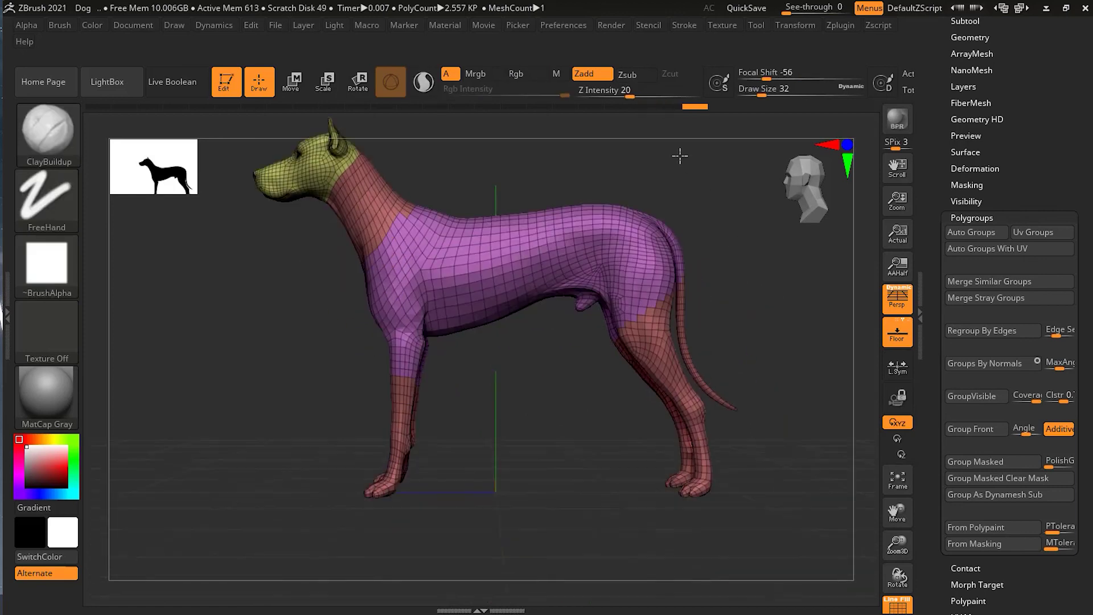
{"action": "mouse_move", "coordinate": [746, 333]}
{"action": "left_mouse_down", "text": "ctrl+shift"}
{"action": "mouse_move", "coordinate": [591, 379]}
{"action": "mouse_move", "coordinate": [578, 518]}
{"action": "mouse_move", "coordinate": [798, 398]}
{"action": "mouse_move", "coordinate": [757, 341]}
{"action": "left_mouse_up", "text": "ctrl+shift"}
{"action": "key", "text": "ctrl+w"}
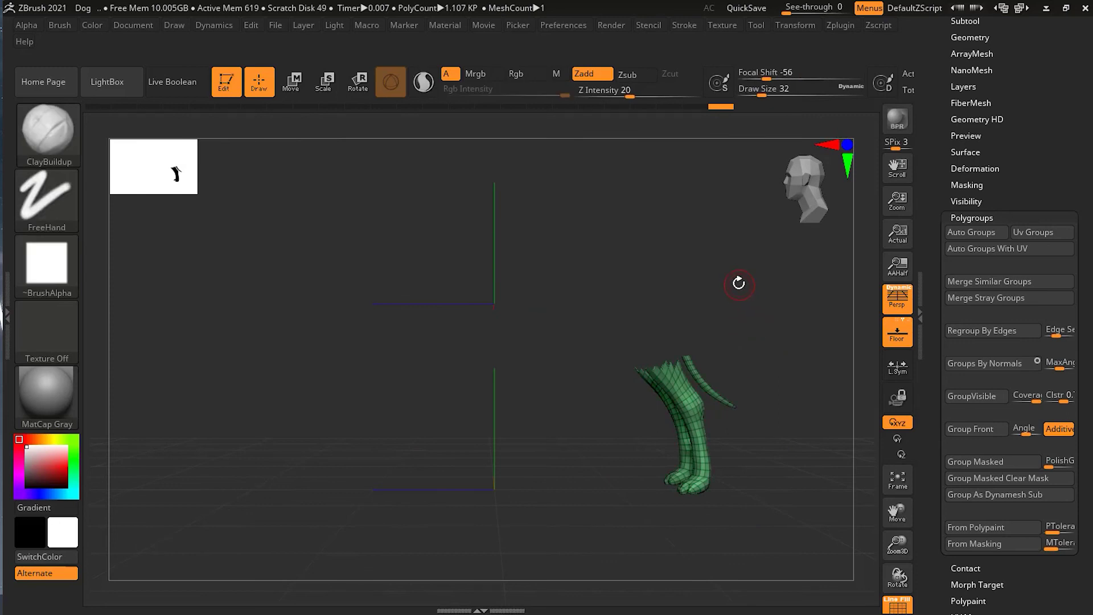
{"action": "left_click", "coordinate": [735, 277], "text": "ctrl"}
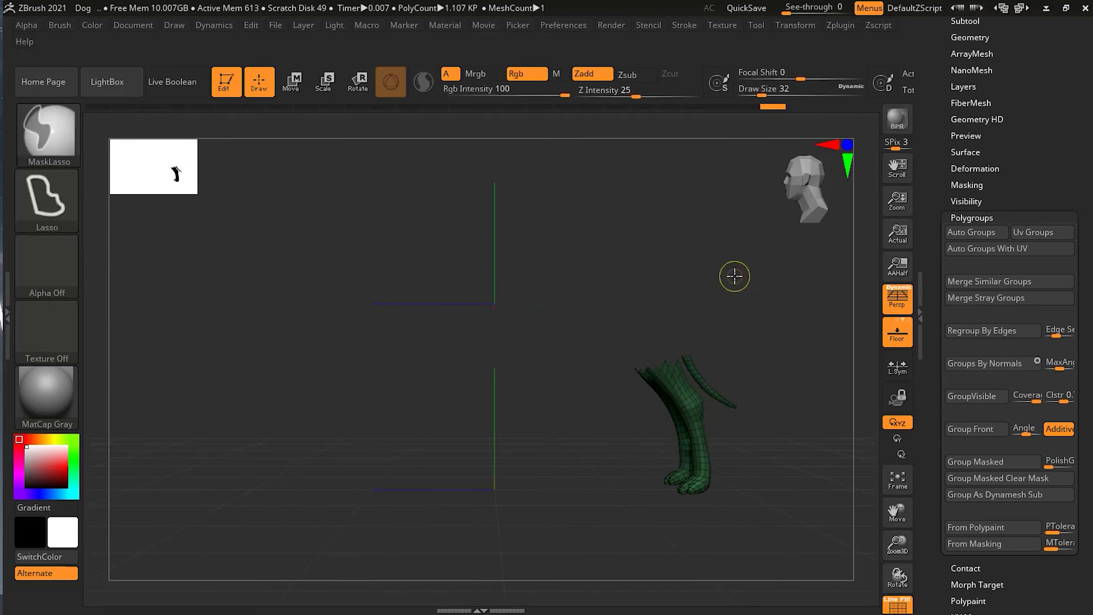
{"action": "left_click", "coordinate": [734, 276], "text": "ctrl+shift"}
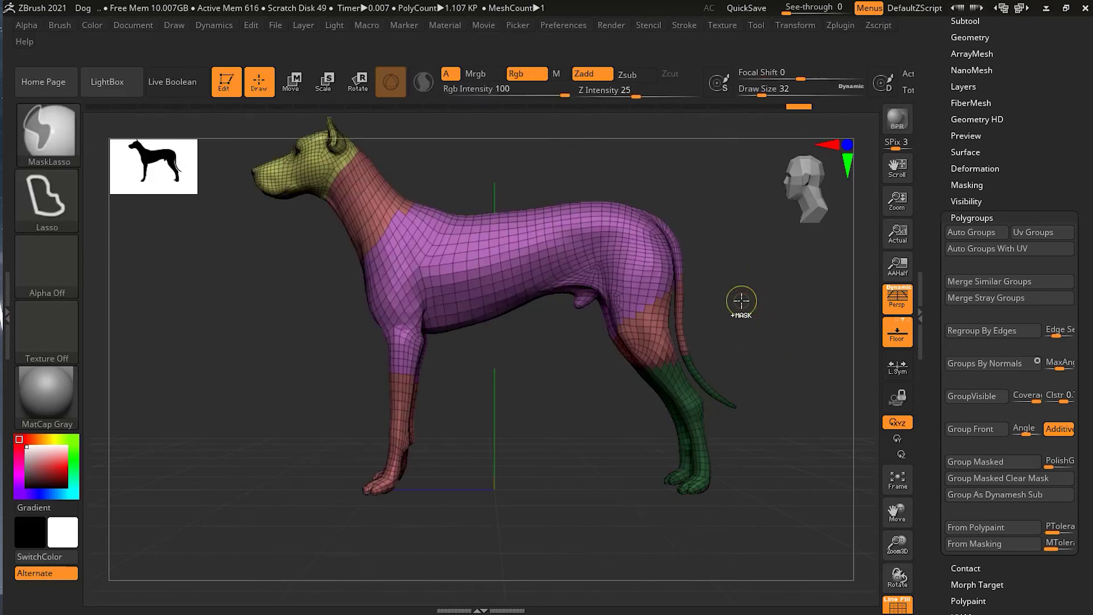
{"action": "mouse_move", "coordinate": [807, 414]}
{"action": "left_mouse_down"}
{"action": "mouse_move", "coordinate": [534, 478]}
{"action": "mouse_move", "coordinate": [602, 472]}
{"action": "left_mouse_up"}
{"action": "left_click_drag", "start_coordinate": [647, 442], "coordinate": [706, 507], "text": "alt"}
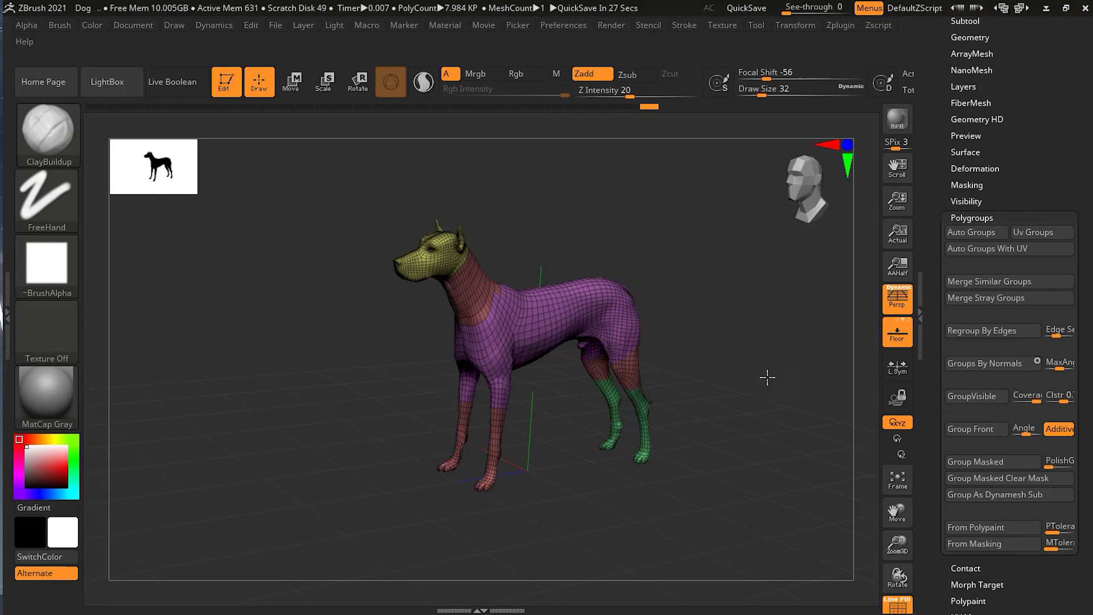
{"action": "mouse_move", "coordinate": [768, 377]}
{"action": "left_mouse_down"}
{"action": "mouse_move", "coordinate": [416, 459]}
{"action": "mouse_move", "coordinate": [449, 498]}
{"action": "mouse_move", "coordinate": [753, 386]}
{"action": "mouse_move", "coordinate": [757, 366]}
{"action": "left_mouse_up"}
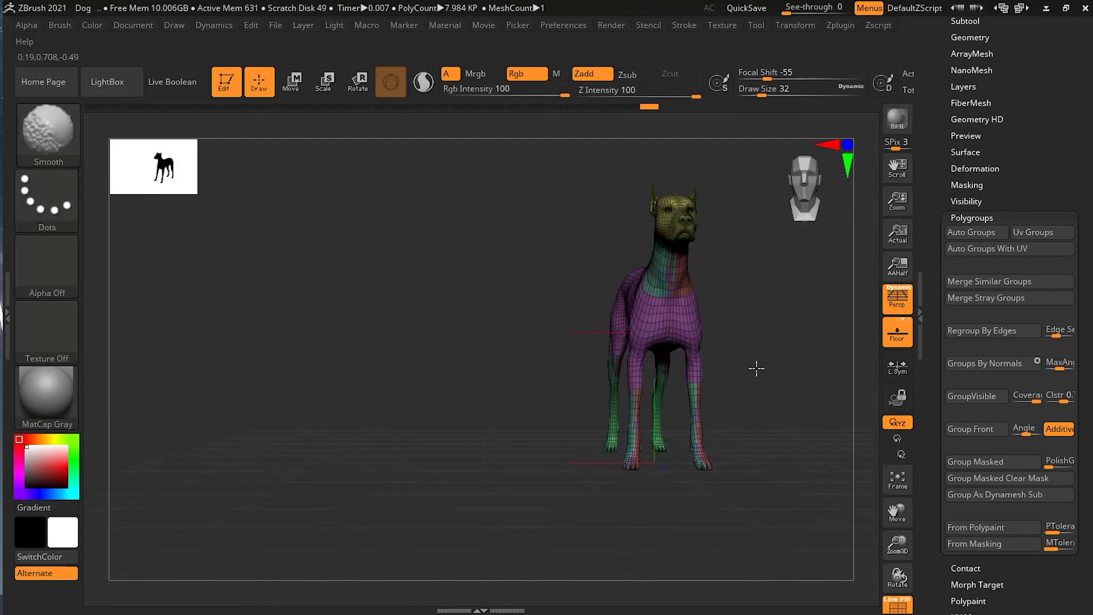
{"action": "mouse_move", "coordinate": [764, 298]}
{"action": "left_mouse_down"}
{"action": "mouse_move", "coordinate": [724, 320]}
{"action": "mouse_move", "coordinate": [771, 320]}
{"action": "mouse_move", "coordinate": [698, 370]}
{"action": "mouse_move", "coordinate": [685, 366]}
{"action": "mouse_move", "coordinate": [693, 356]}
{"action": "mouse_move", "coordinate": [722, 371]}
{"action": "left_mouse_up"}
{"action": "key", "text": "shift"}
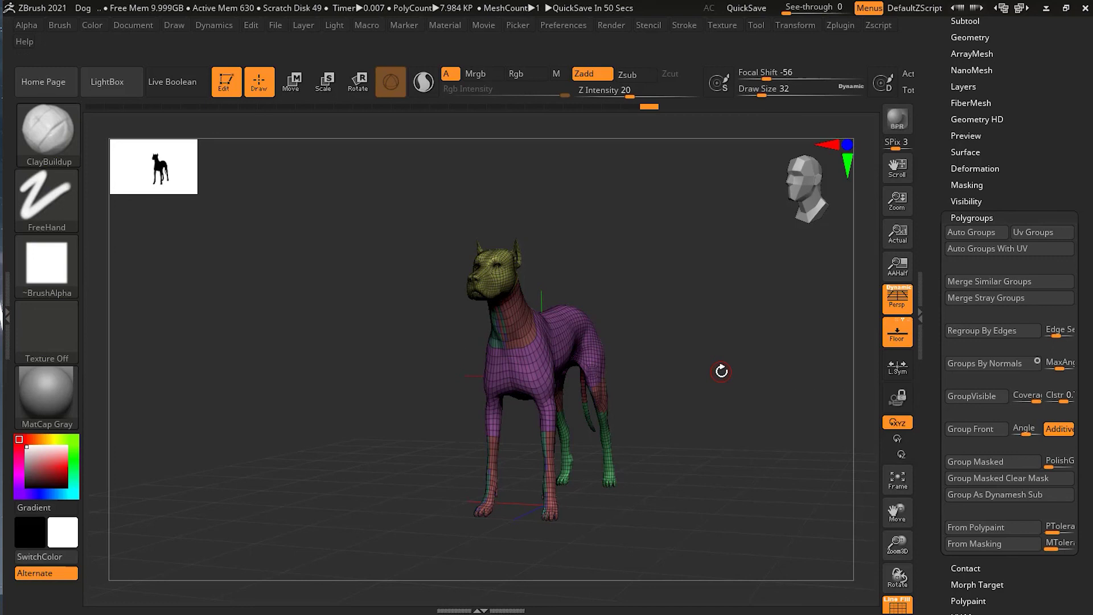
{"action": "left_click_drag", "start_coordinate": [702, 375], "coordinate": [736, 386]}
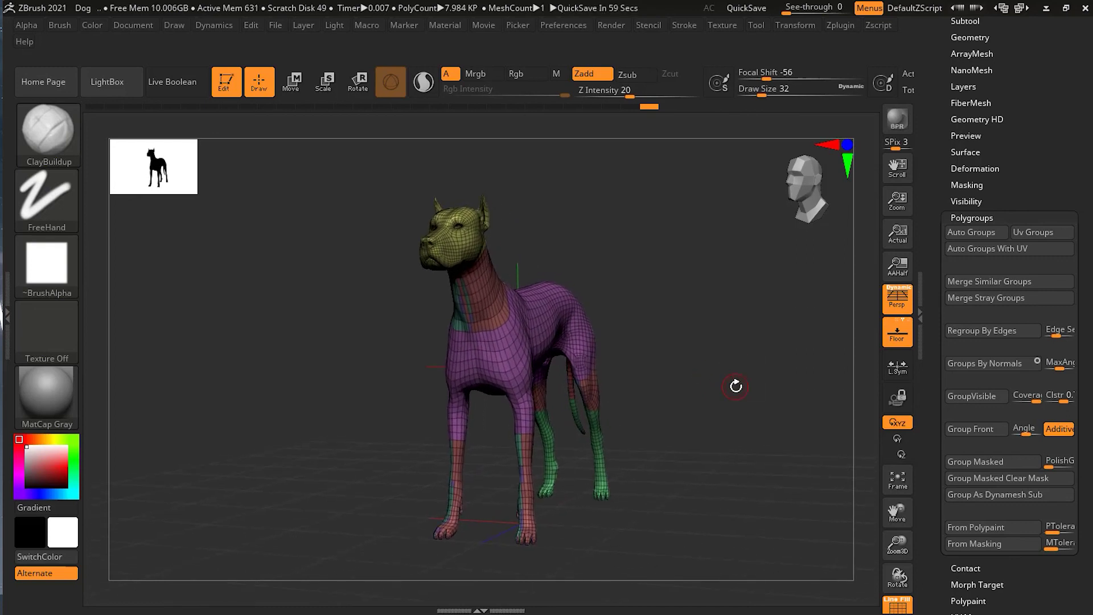